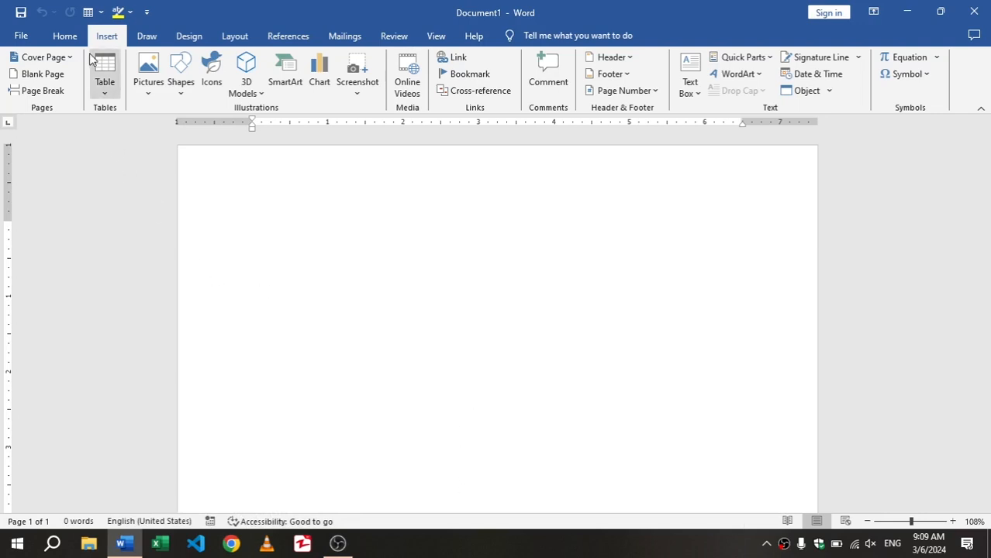
Insert a table with 10 columns and 8 rows into the blank document and delete it
click(67, 36)
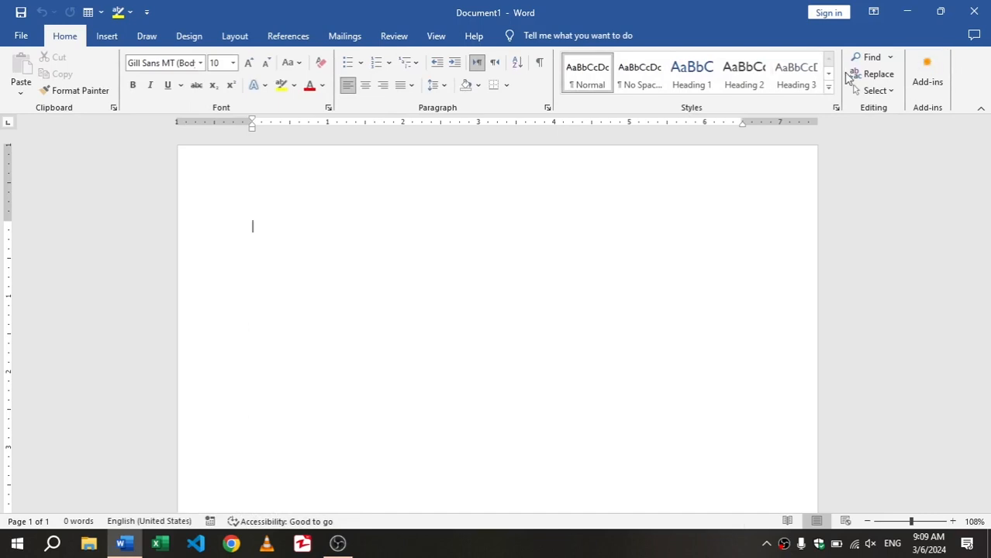
click(107, 36)
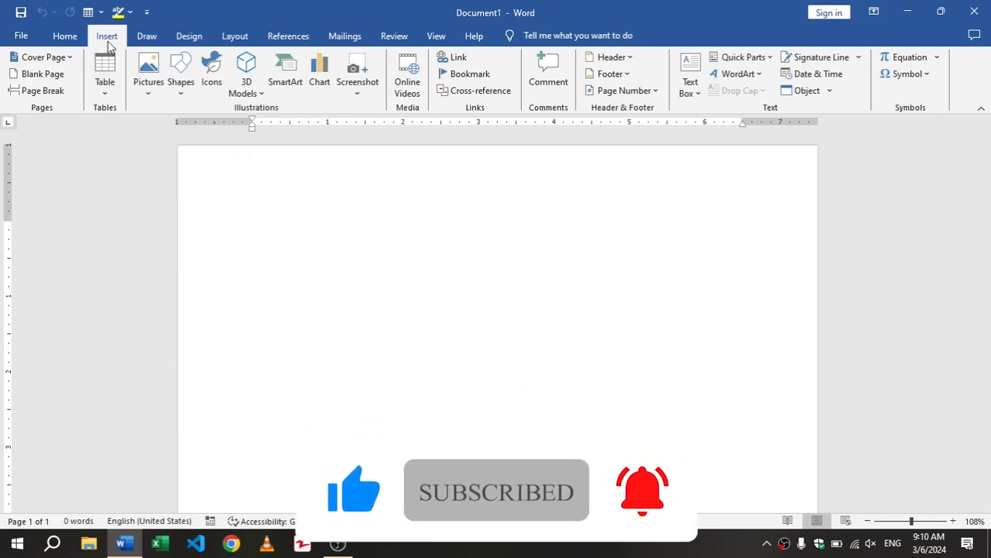
click(112, 71)
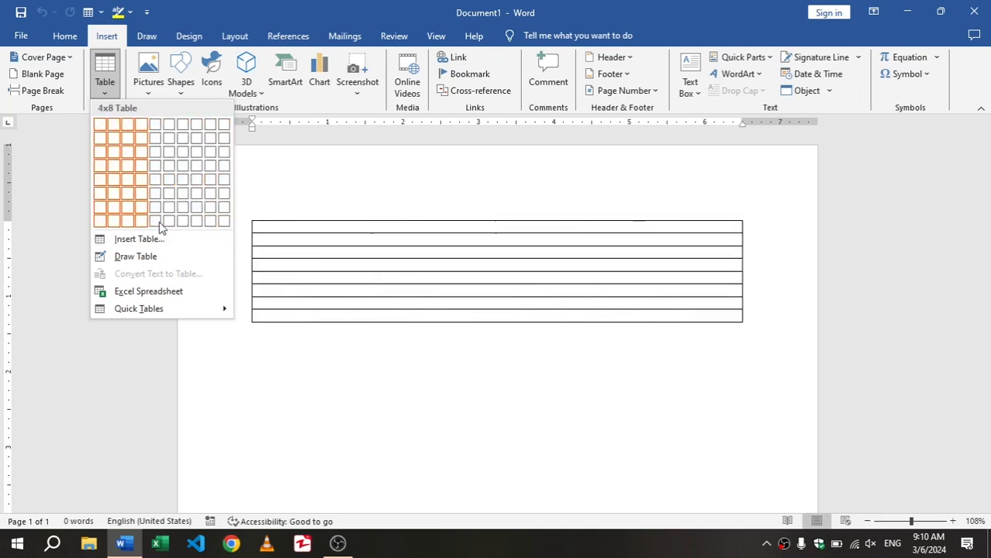
click(225, 222)
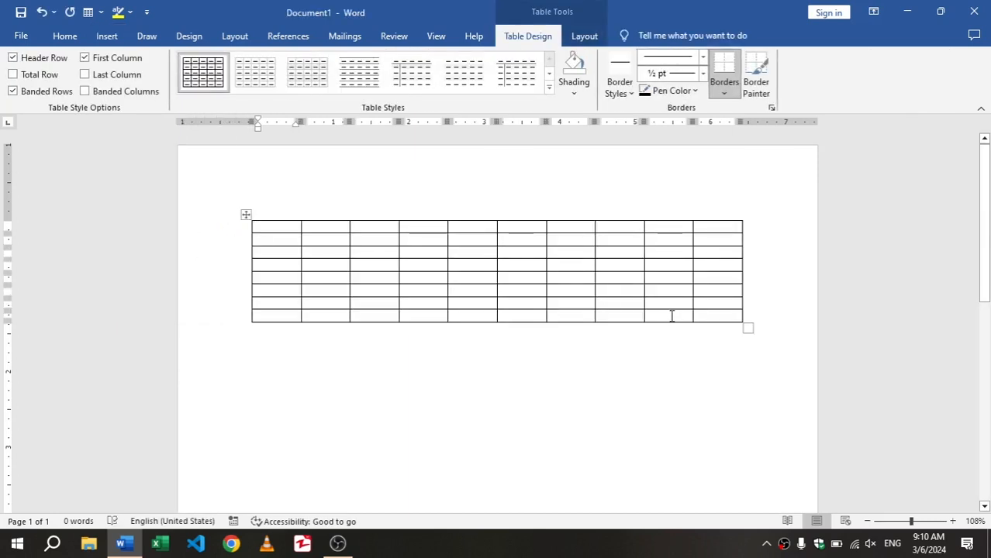
key(ctrl+a)
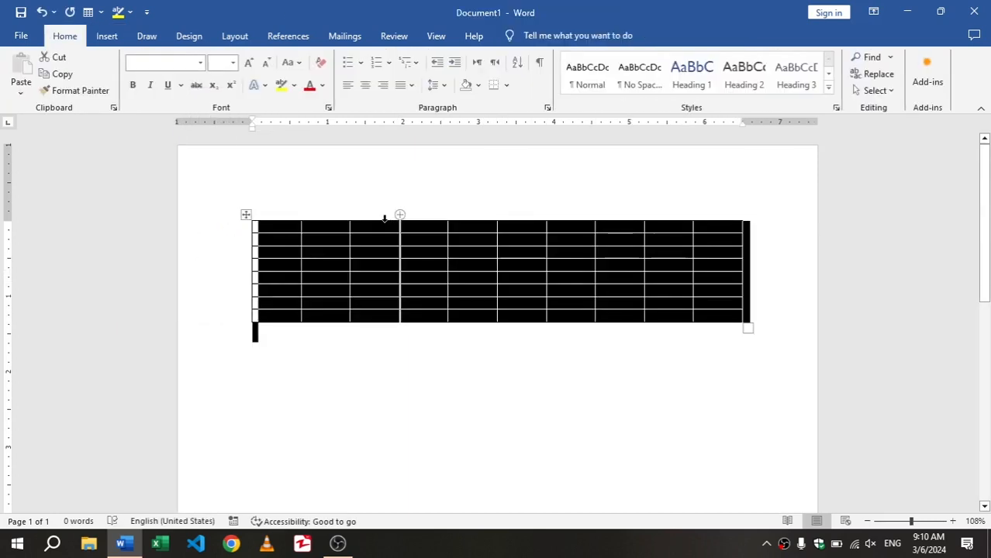
key(Delete)
Insert a table with 11 columns and 11 rows by specifying its size numerically
click(106, 37)
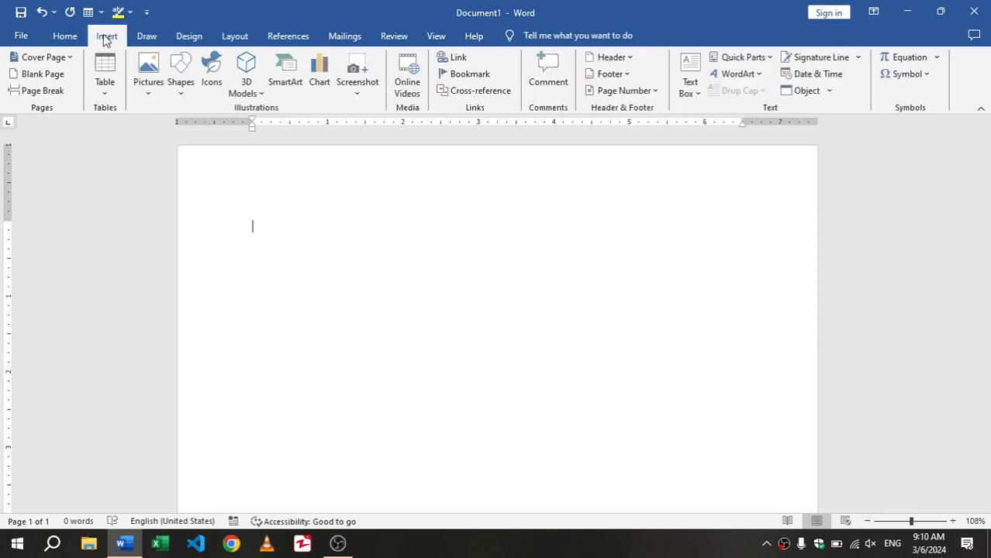
click(105, 77)
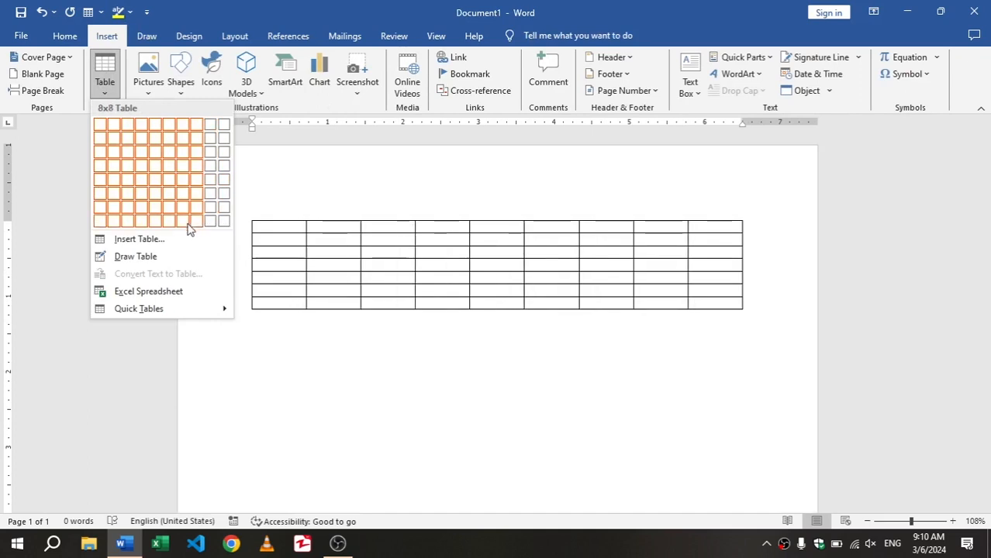
click(169, 242)
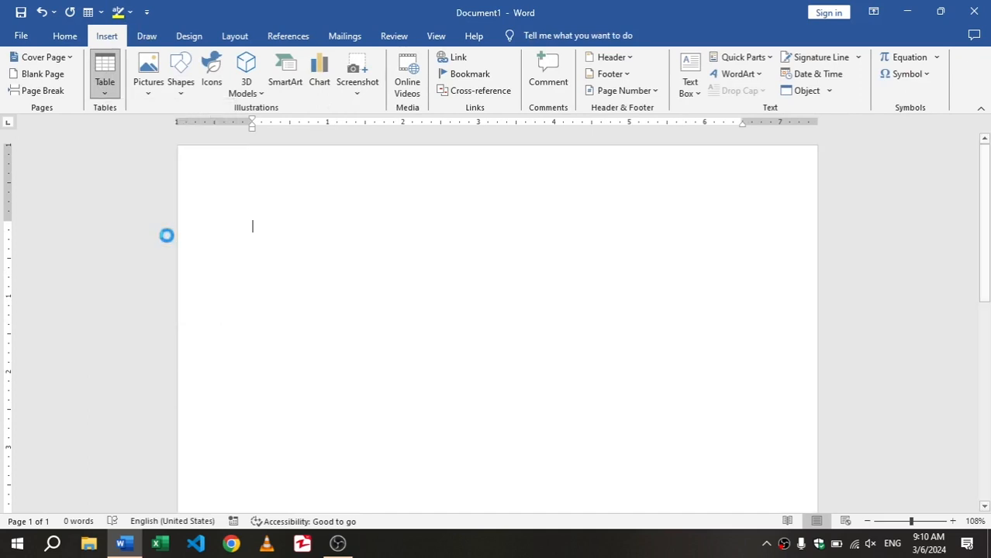
drag(418, 176, 366, 176)
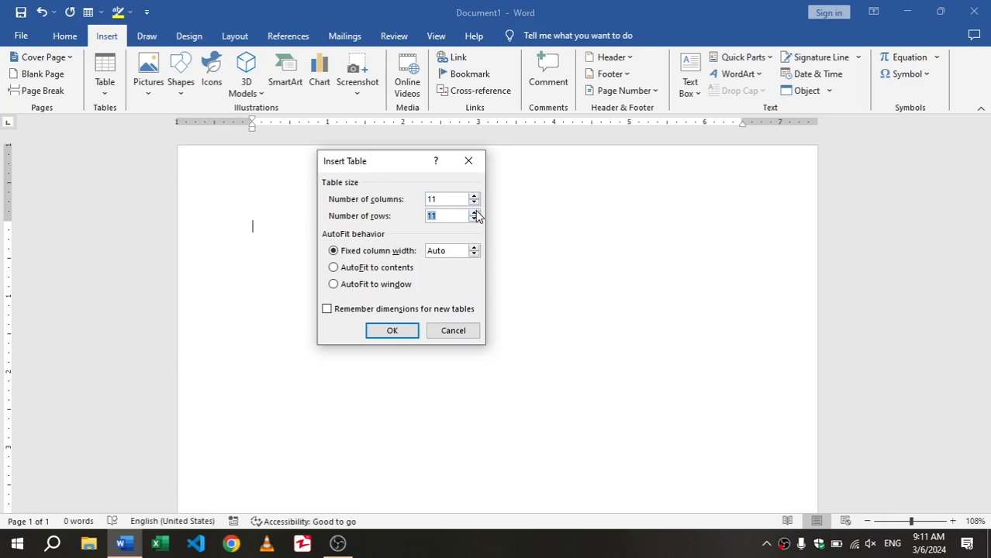
click(393, 332)
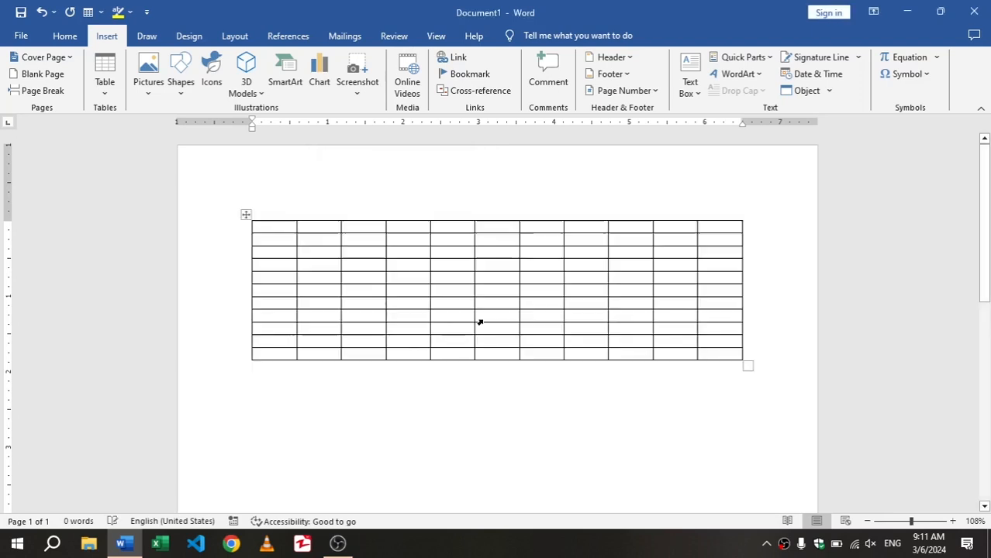
Delete the 11-by-11 table so the document is blank
click(599, 406)
key(ctrl+a)
key(BackSpace)
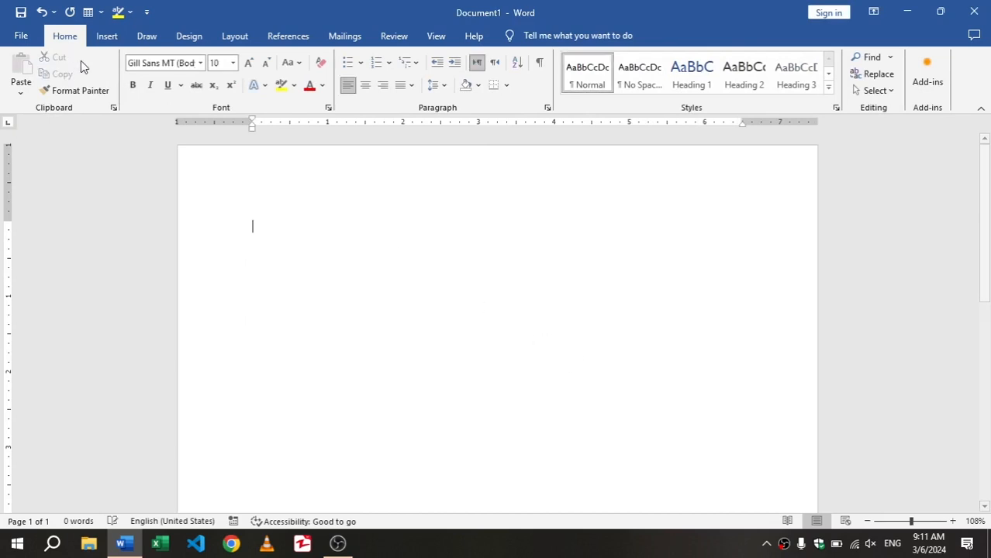
Insert a table with 63 columns and 11 rows by specifying its size numerically
click(105, 36)
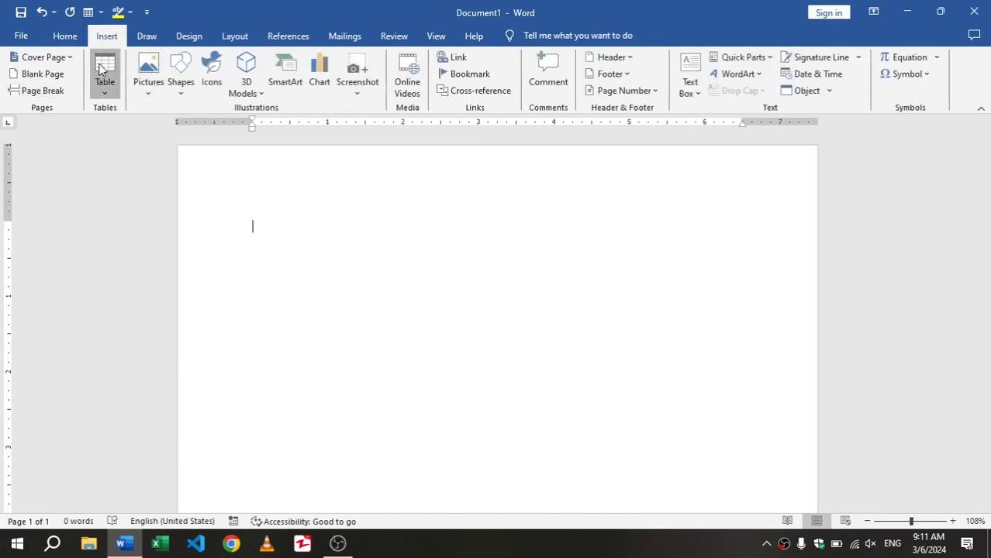
click(104, 71)
click(171, 241)
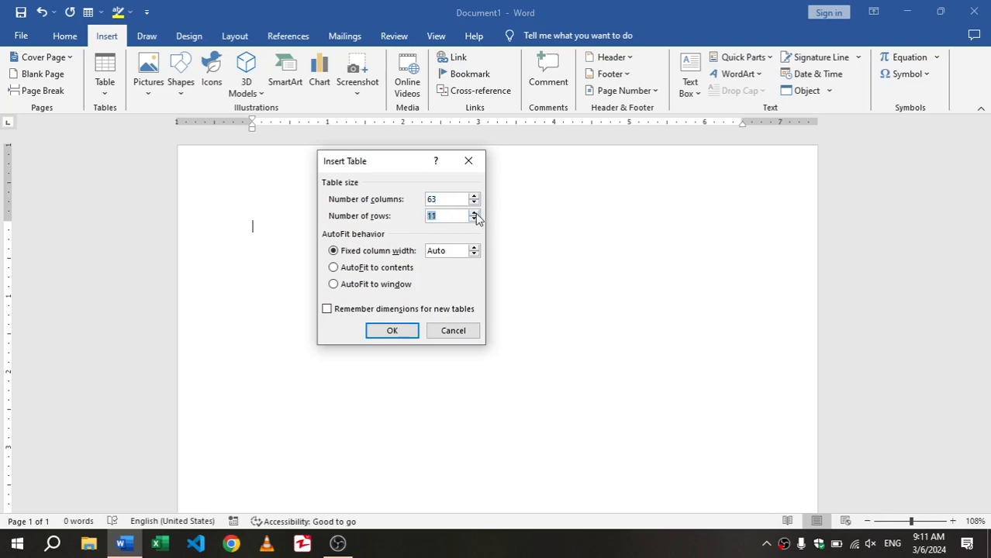
click(392, 331)
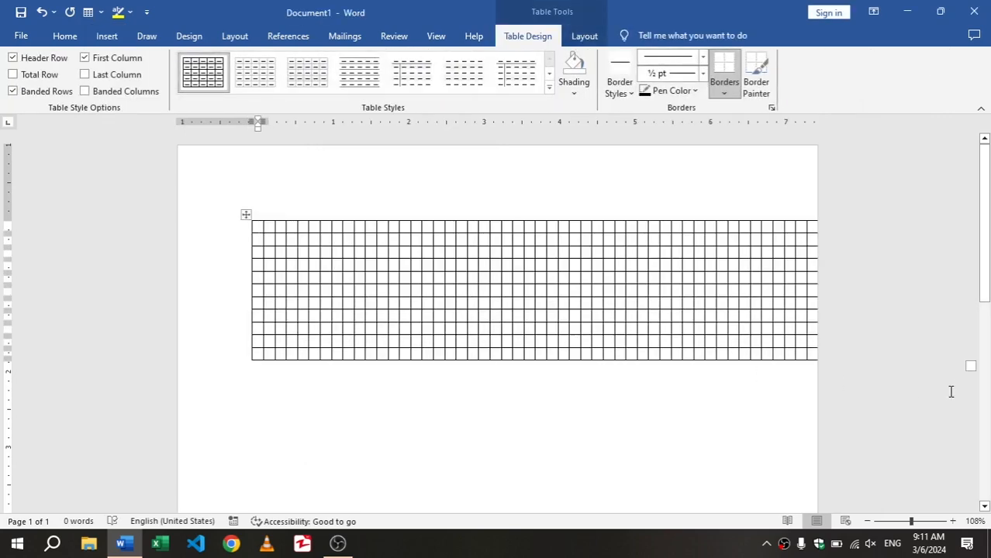
Shrink and reposition the 63-column table on the page, and delete it
drag(969, 366, 685, 334)
drag(247, 214, 195, 194)
click(579, 455)
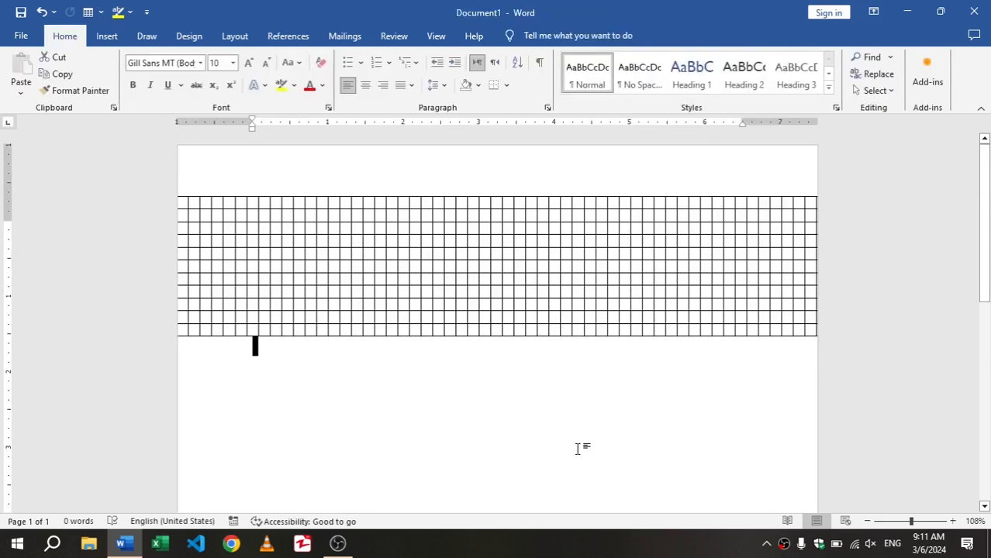
key(ctrl+a)
key(Delete)
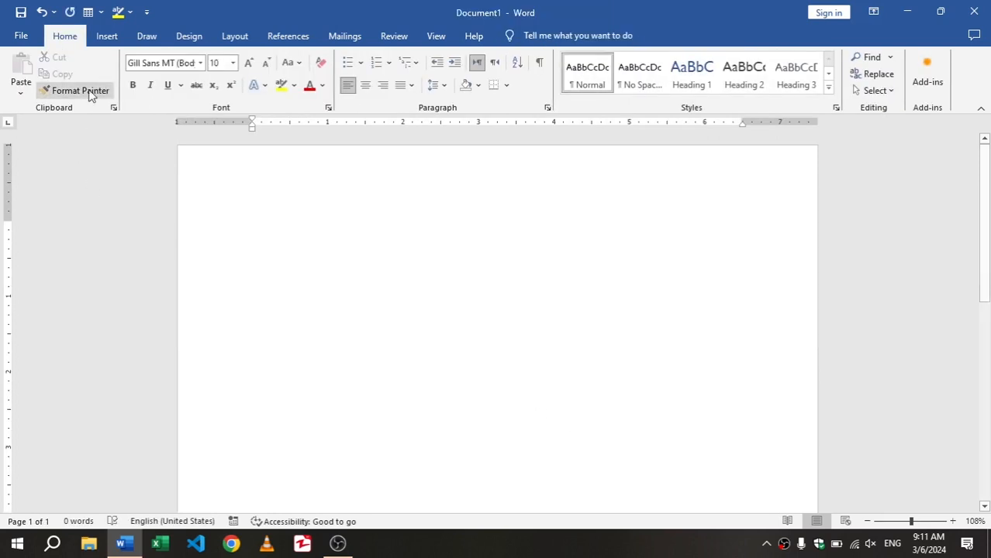
Insert a table with 7 columns and 6 rows into the blank document
click(107, 36)
click(107, 77)
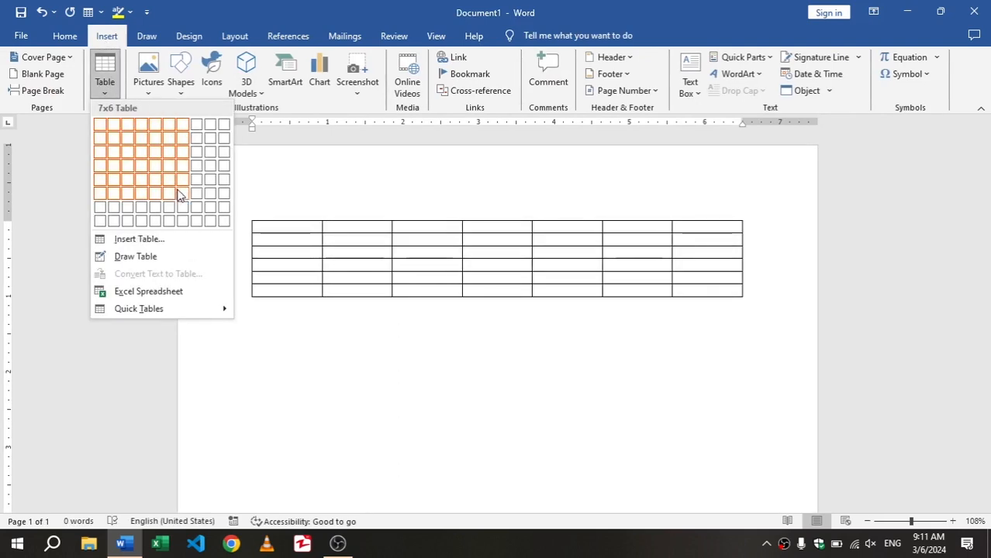
click(179, 194)
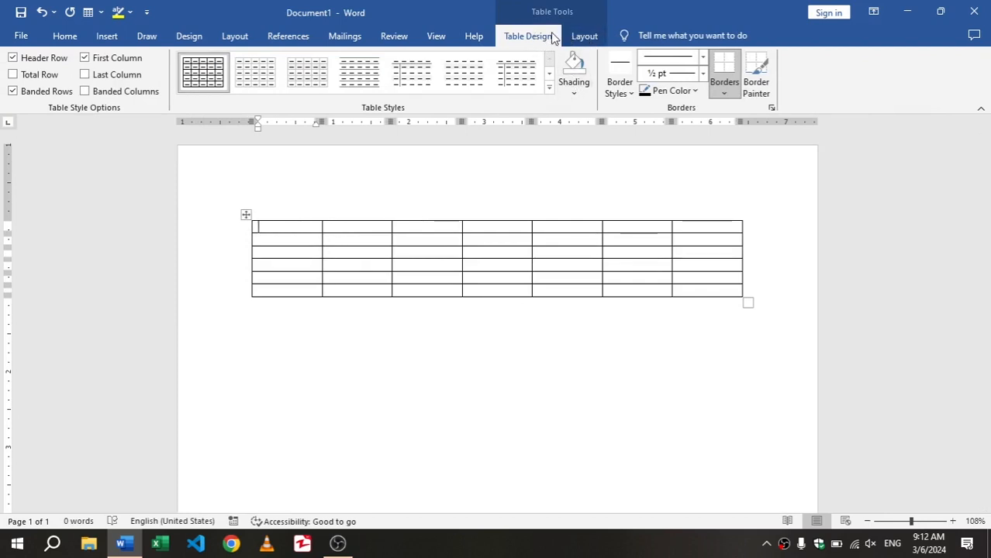
Compare the available table tools with the cursor outside and inside the table
click(646, 345)
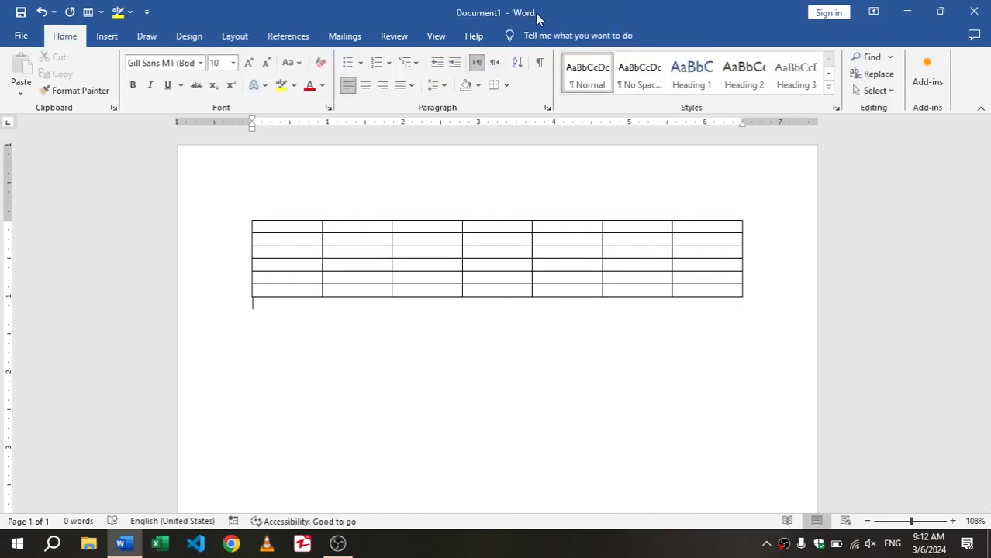
click(305, 226)
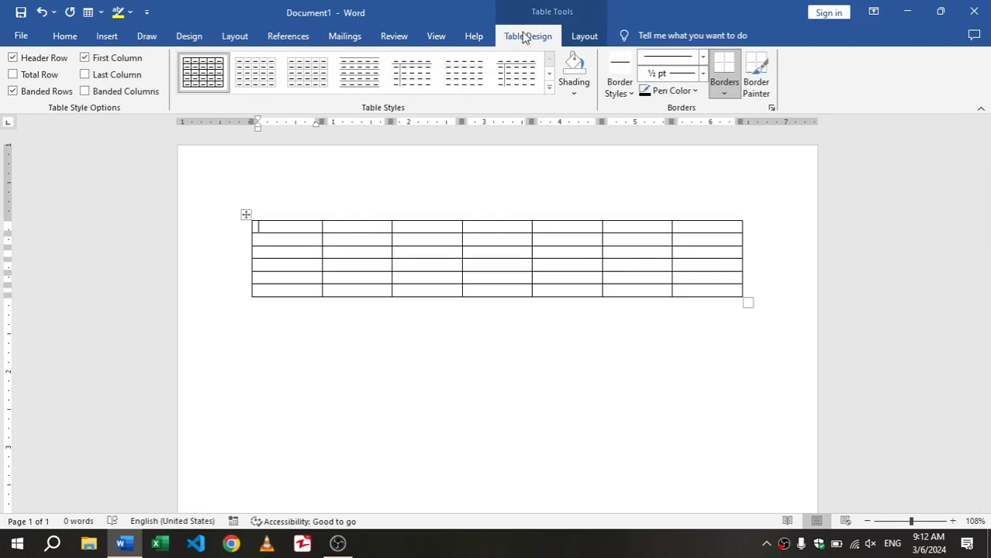
click(574, 38)
click(531, 40)
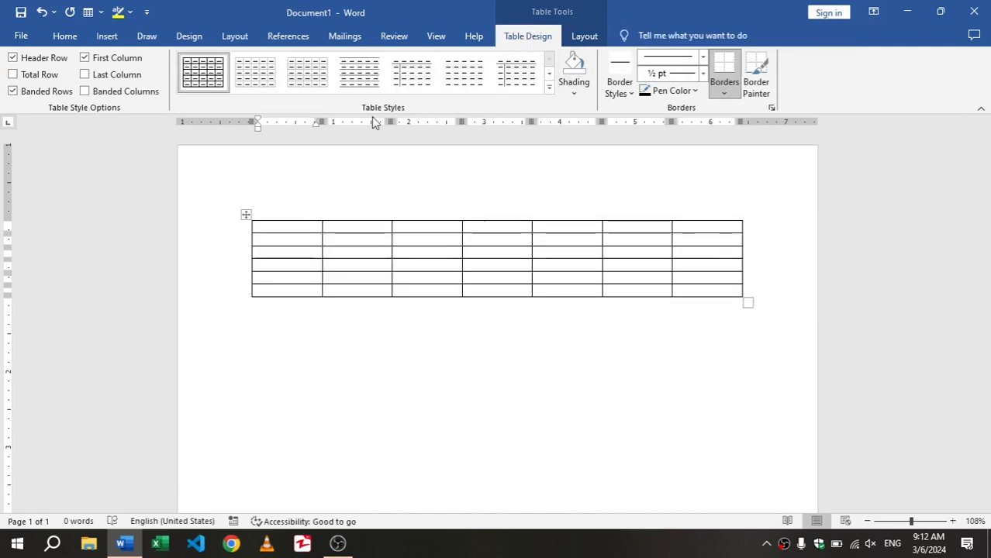
Apply the green grid table style with a solid header row and first column to the table
click(549, 89)
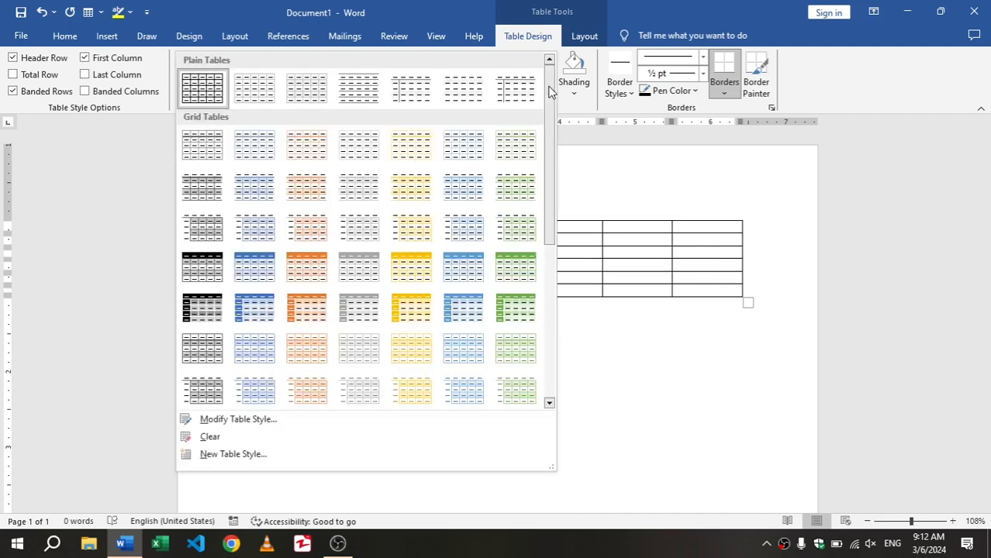
drag(552, 133, 568, 190)
click(522, 210)
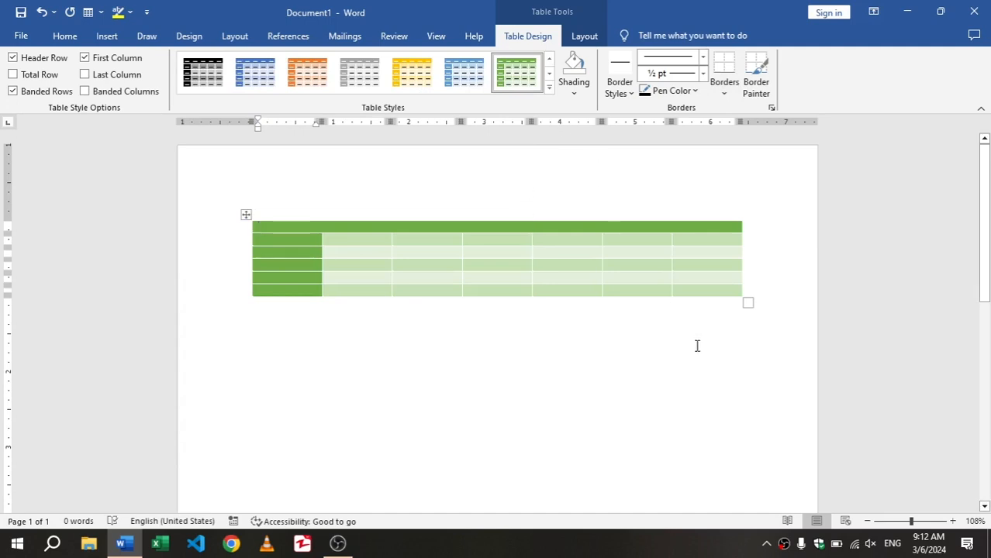
Enlarge the table so its rows are much taller, and apply the orange version of the grid style
drag(744, 308, 752, 411)
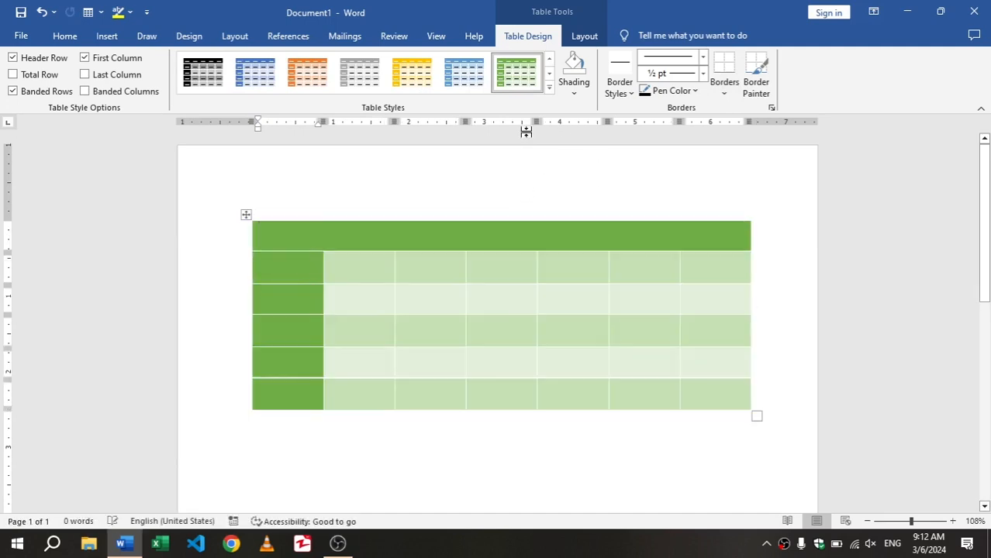
click(360, 72)
click(319, 73)
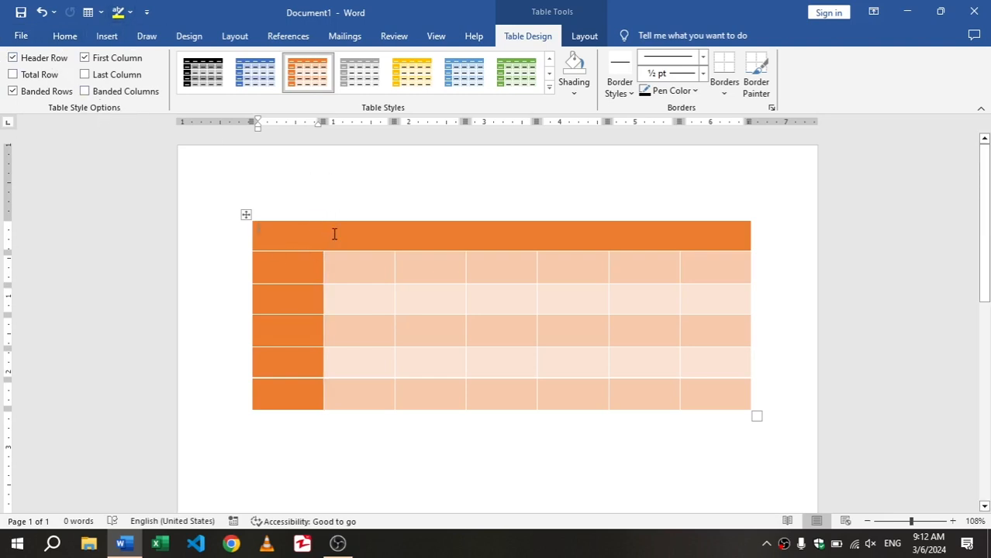
Toggle the table's Header Row formatting off and on, leaving it enabled
click(39, 62)
click(38, 62)
click(39, 62)
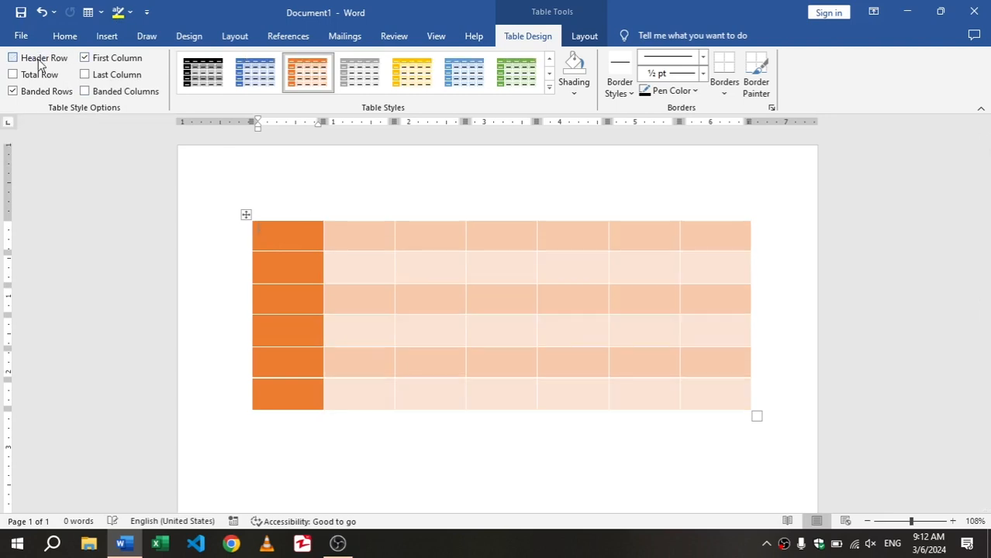
click(39, 62)
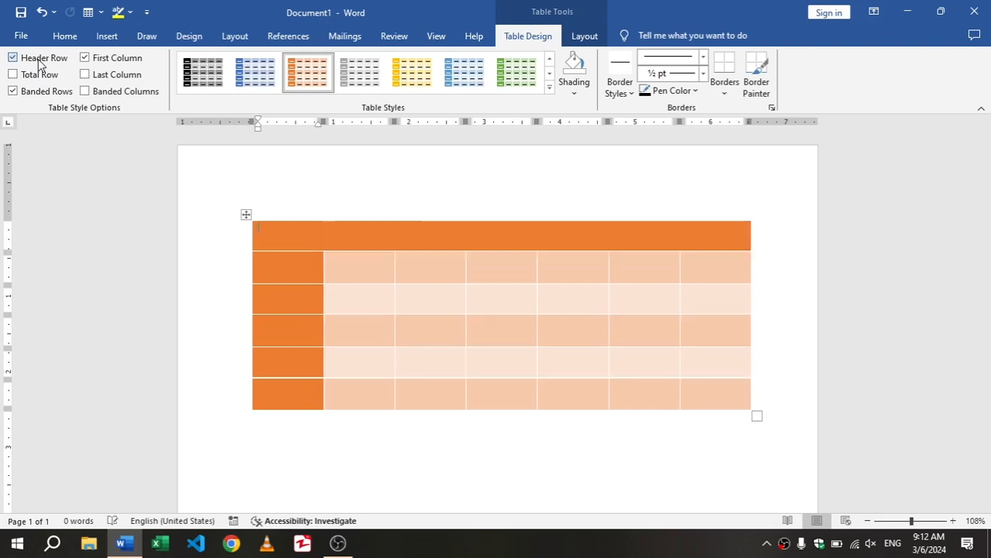
click(39, 62)
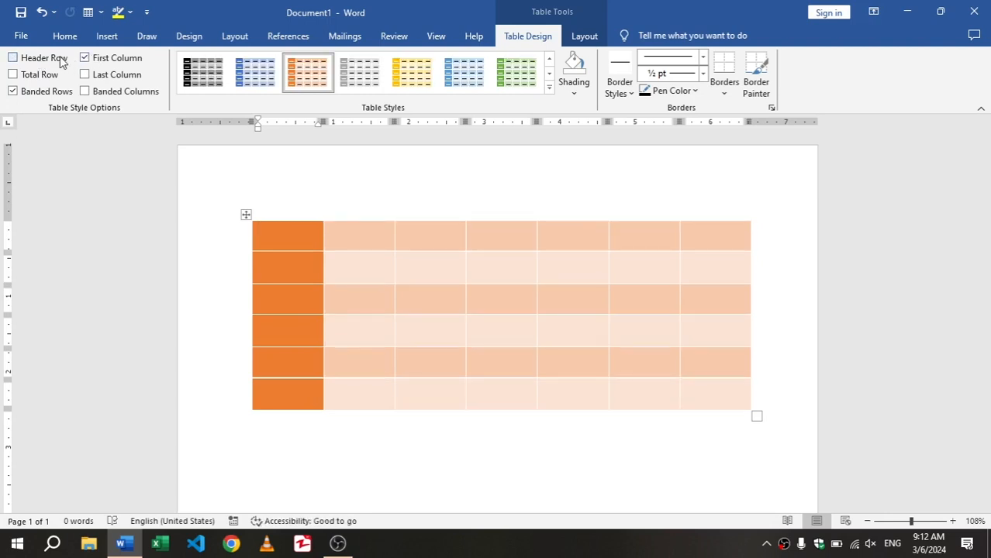
click(64, 61)
Try the table without First Column formatting and with Last Column formatting, restoring both options
click(102, 59)
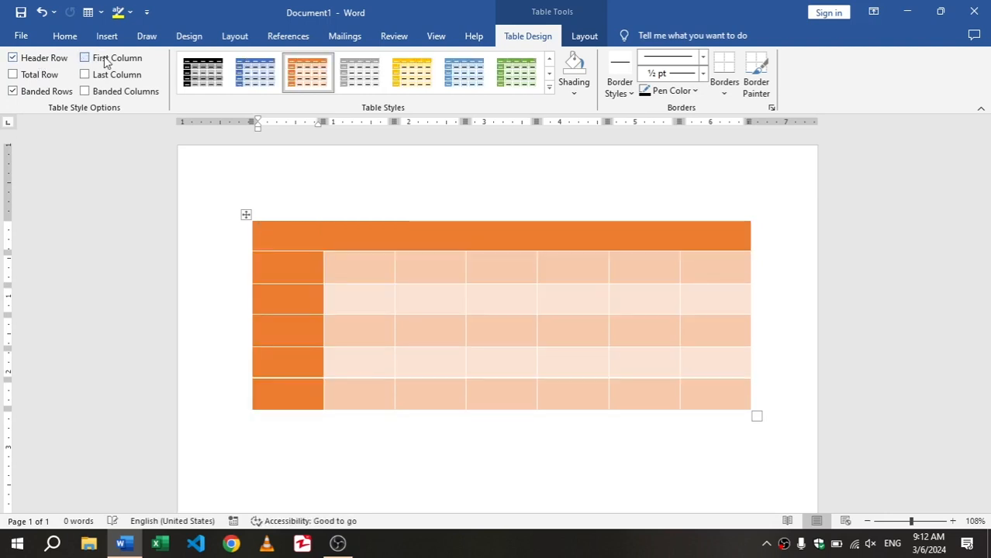
click(106, 61)
click(107, 64)
click(135, 75)
click(134, 76)
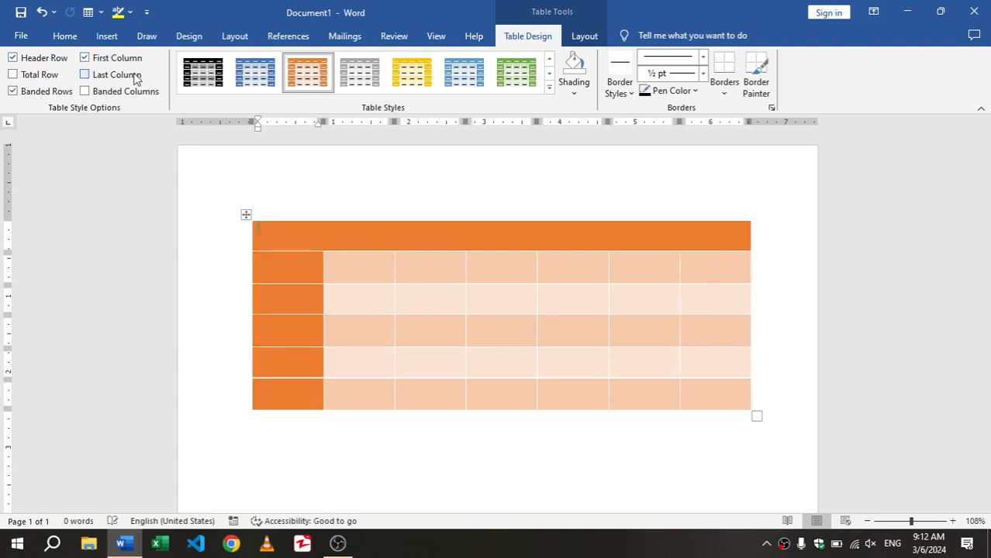
Toggle Total Row formatting on and off, and Banded Rows formatting off and on
click(37, 75)
click(37, 75)
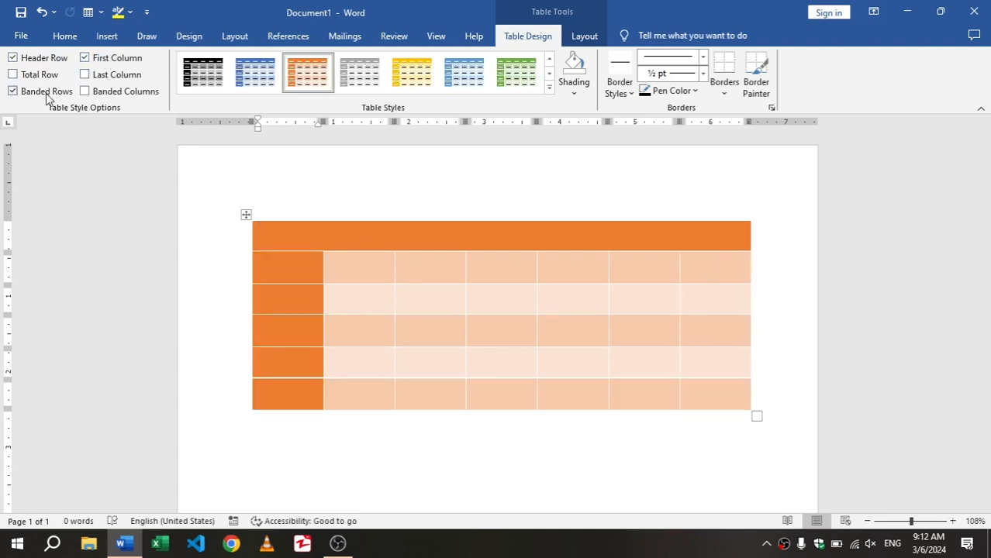
click(47, 94)
click(46, 94)
Try Banded Columns with and without Banded Rows, leaving only Banded Rows enabled
click(119, 93)
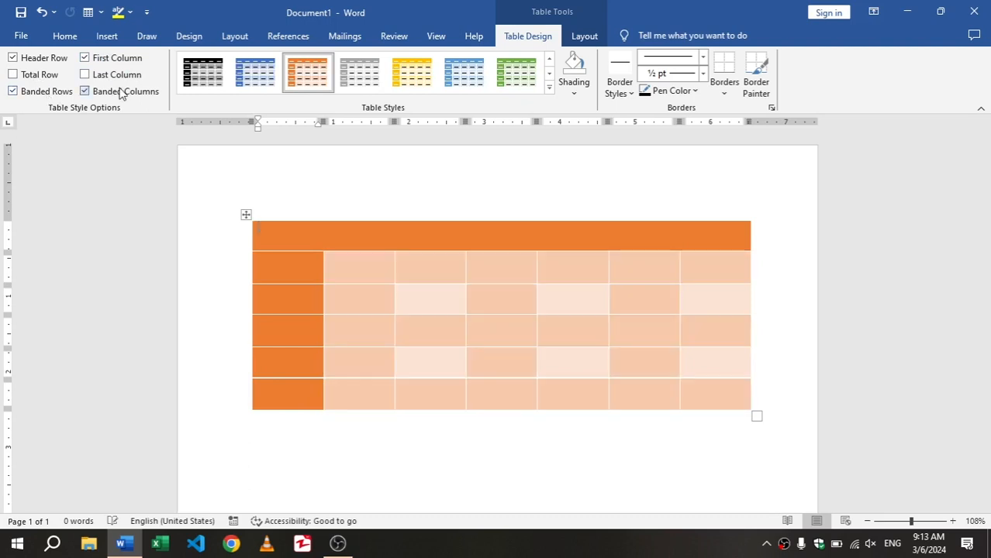
click(119, 93)
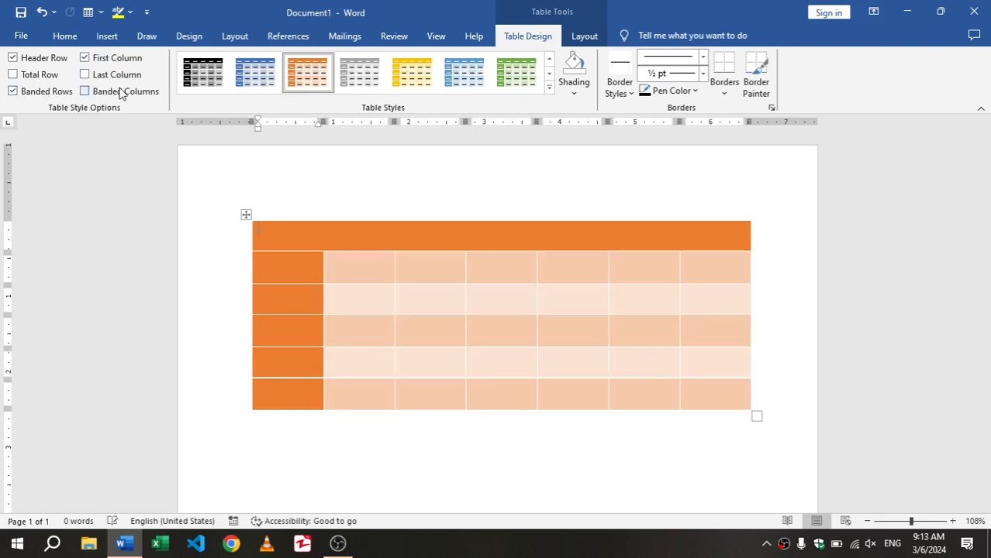
click(56, 94)
click(98, 93)
click(103, 93)
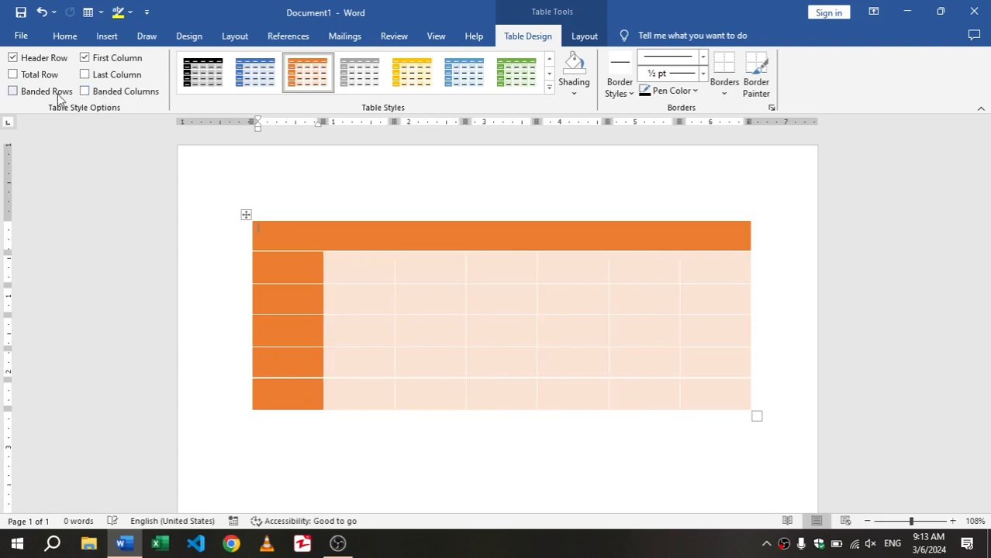
click(50, 93)
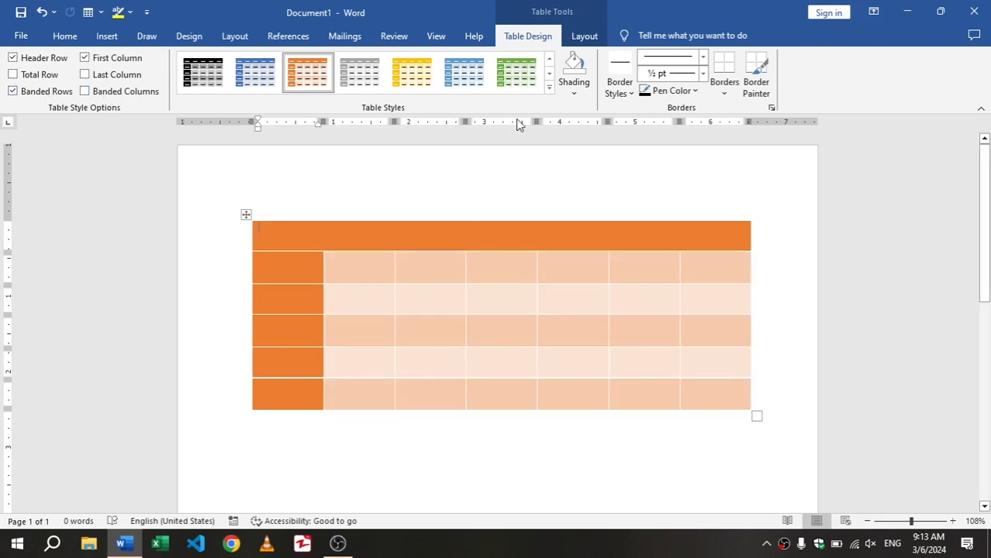
Apply the plain black grid table style to the table
click(549, 59)
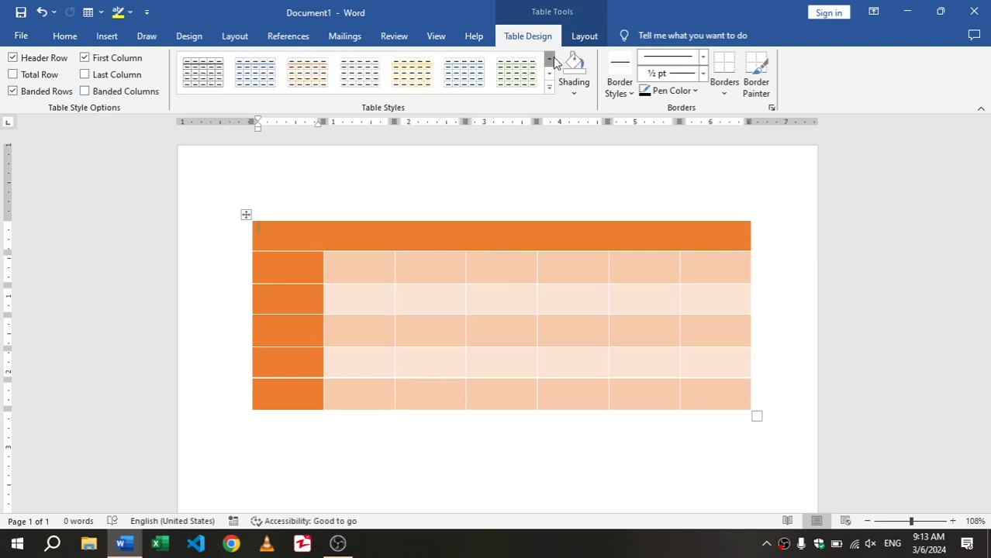
click(549, 60)
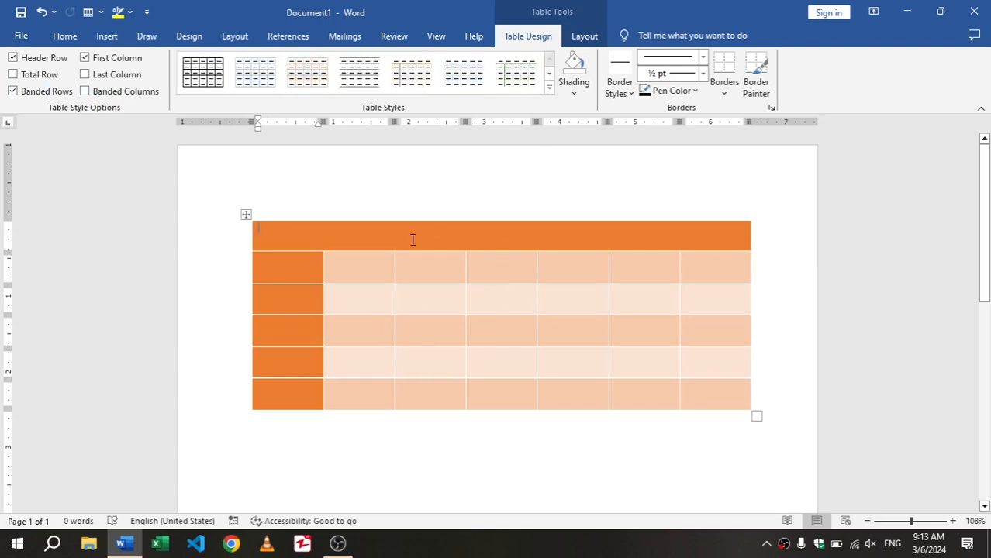
click(204, 72)
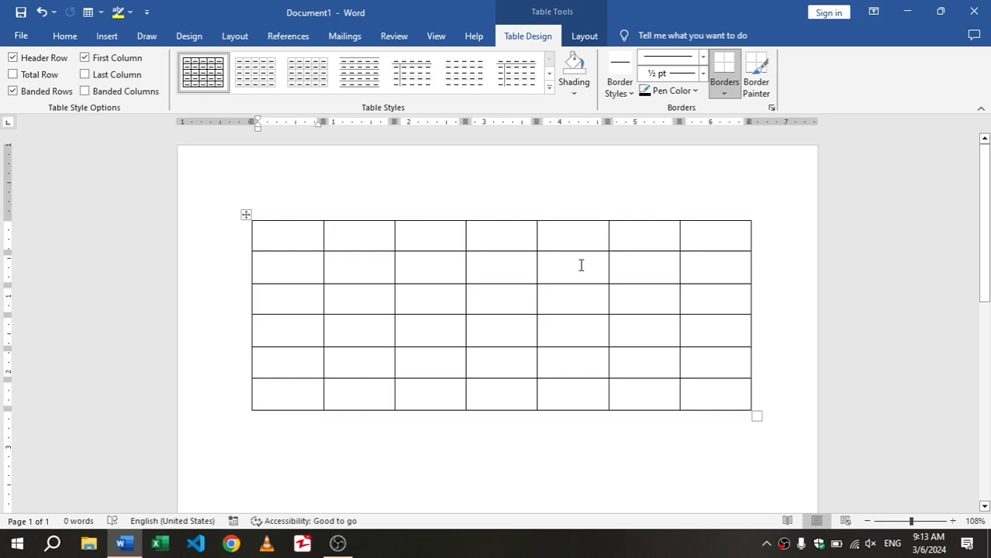
Shade the first cell of the table's top row with Blue, Accent 1, Darker 25%
click(721, 236)
click(656, 231)
click(569, 230)
click(481, 239)
click(363, 242)
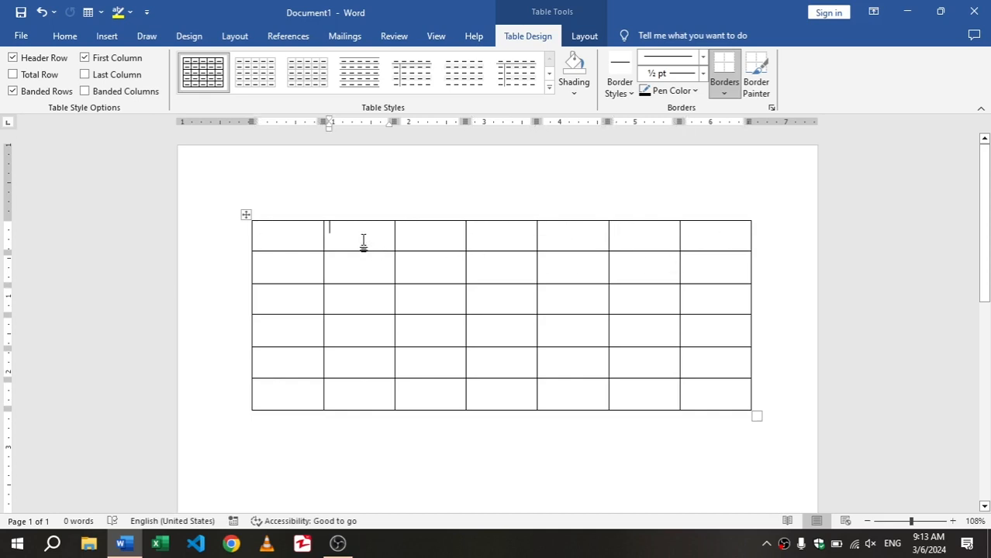
click(305, 236)
click(349, 233)
click(294, 232)
click(584, 91)
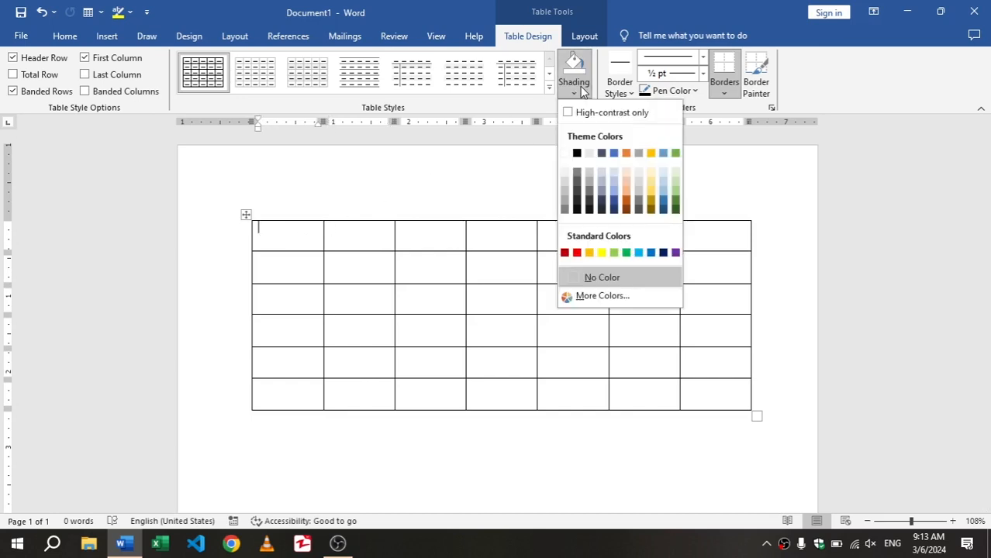
click(613, 203)
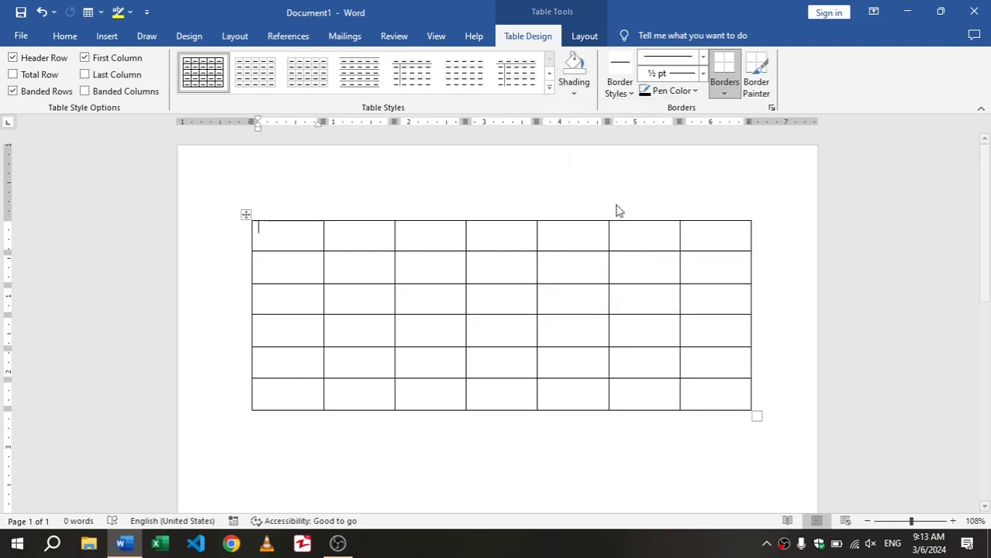
Apply the same dark blue shading to the other six cells of the top row
drag(354, 234, 424, 239)
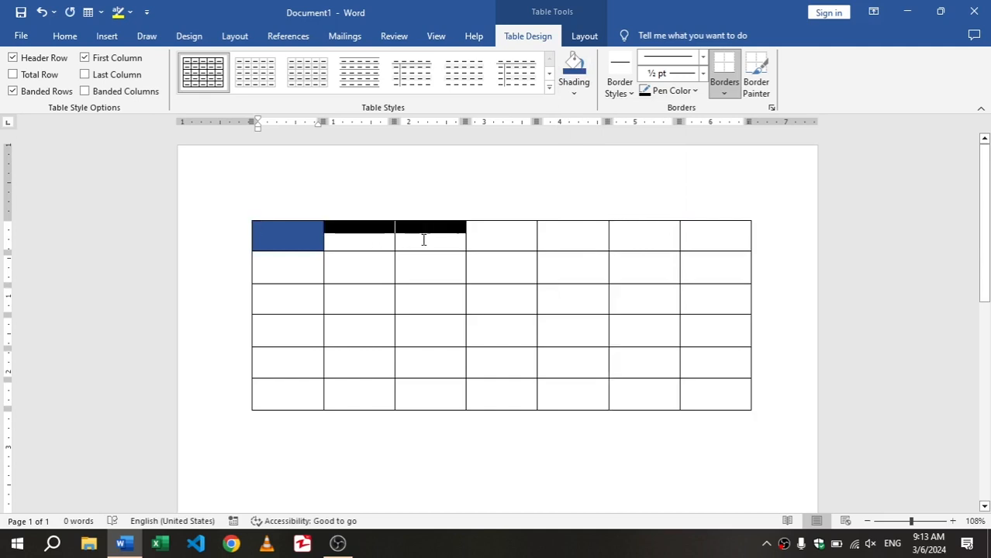
click(366, 235)
click(431, 235)
click(359, 219)
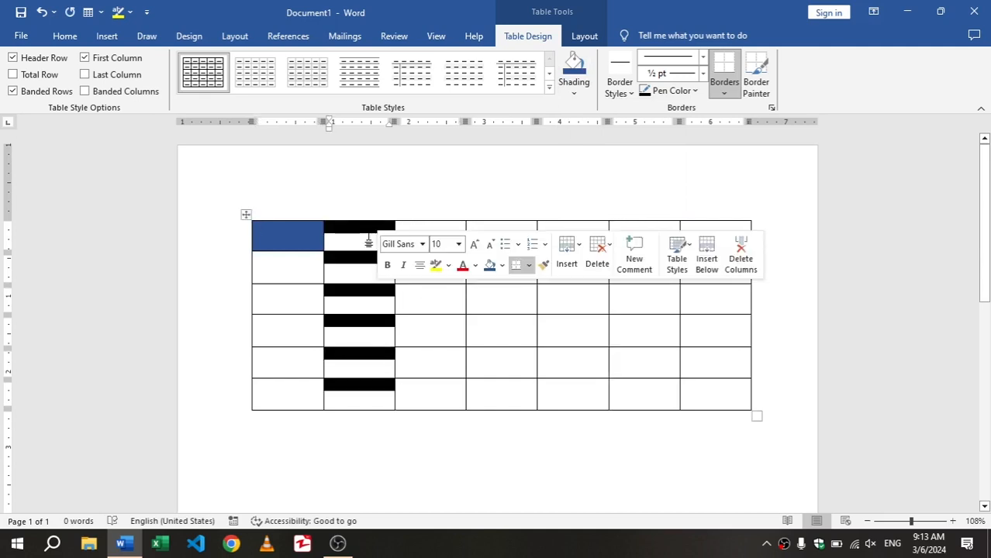
click(360, 233)
click(570, 65)
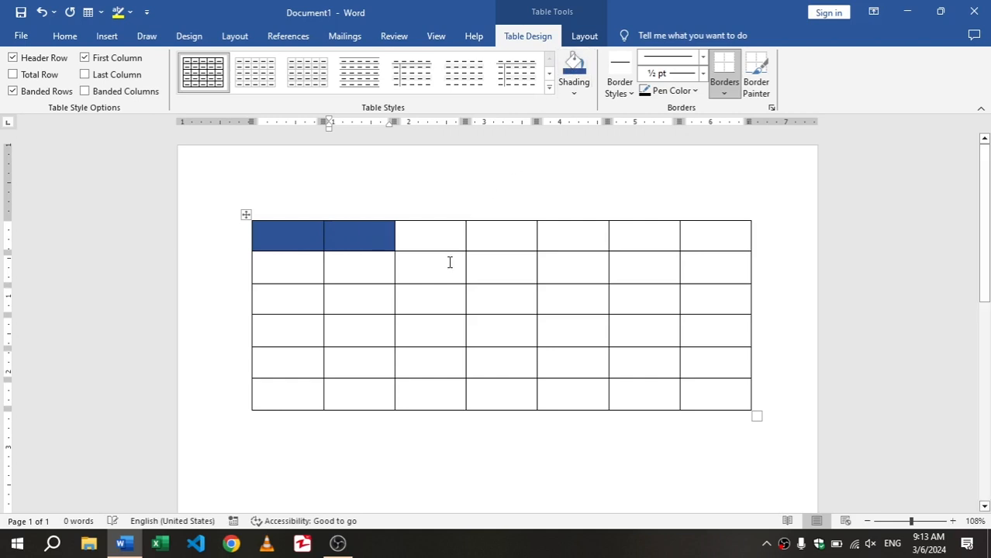
click(462, 231)
click(587, 68)
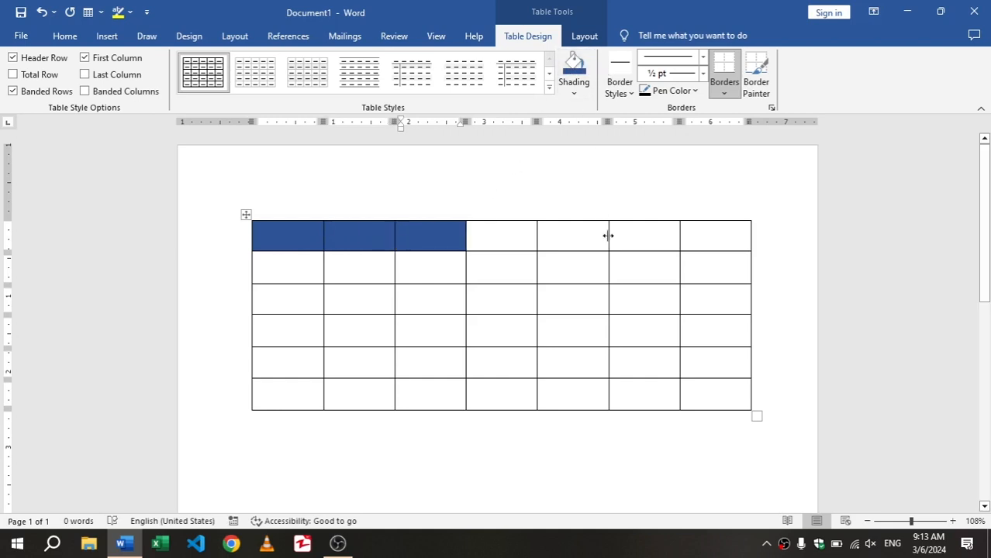
drag(513, 241, 746, 232)
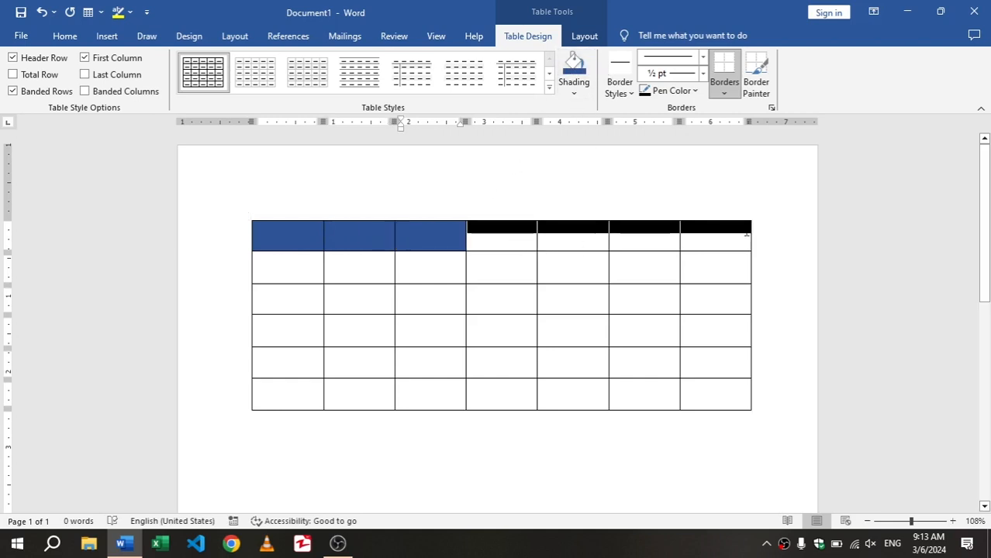
click(574, 68)
click(596, 260)
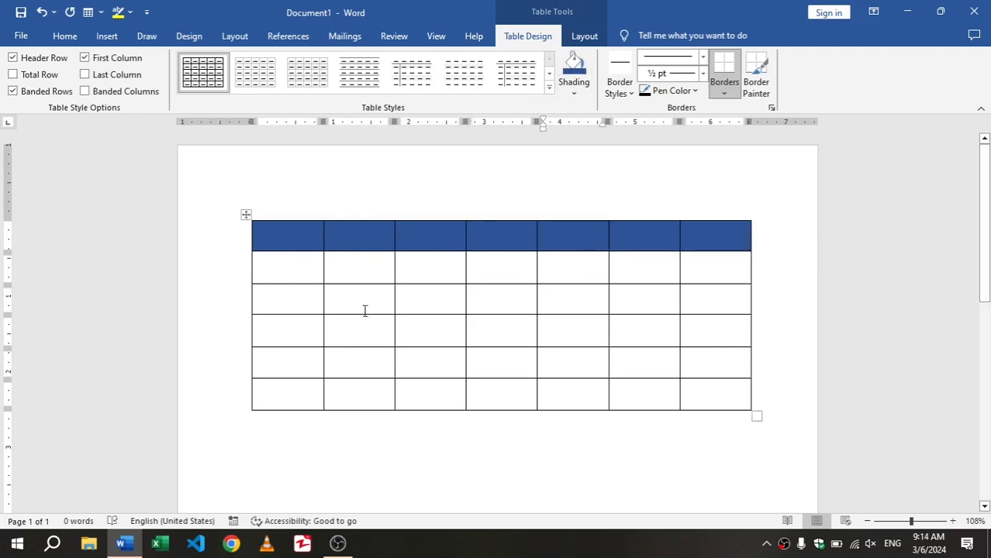
Complete a dark blue frame by shading the remaining cells of the first column, last column and bottom row
drag(281, 261, 293, 394)
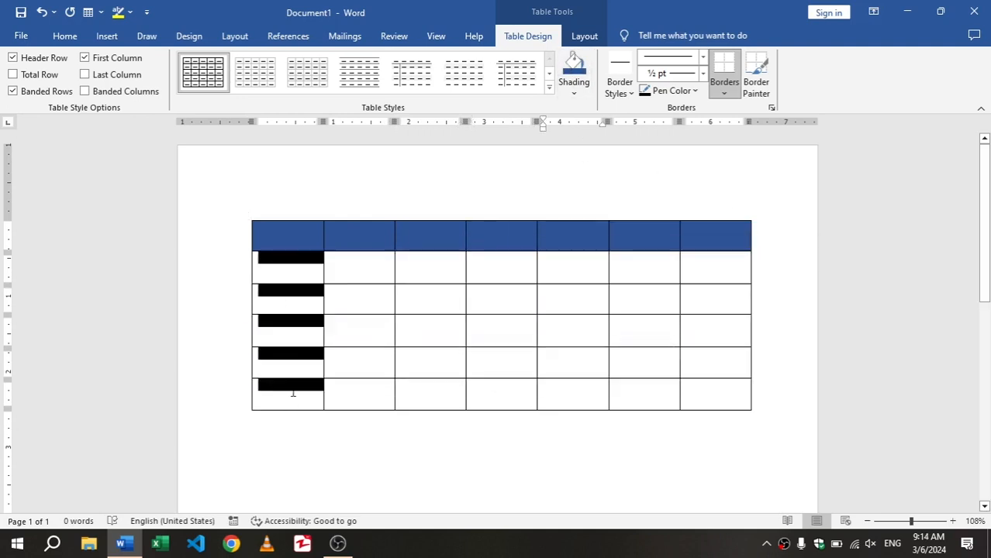
click(573, 70)
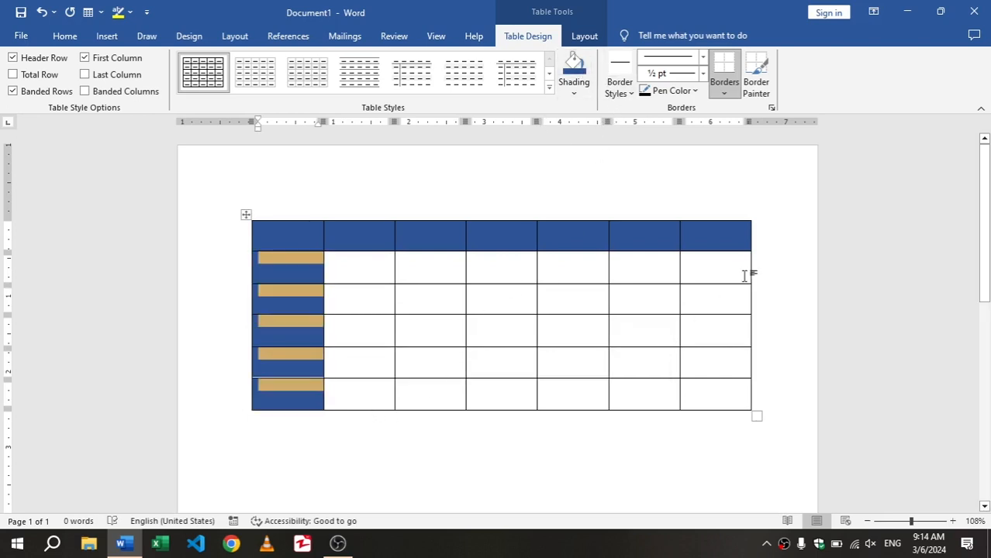
drag(720, 277, 725, 381)
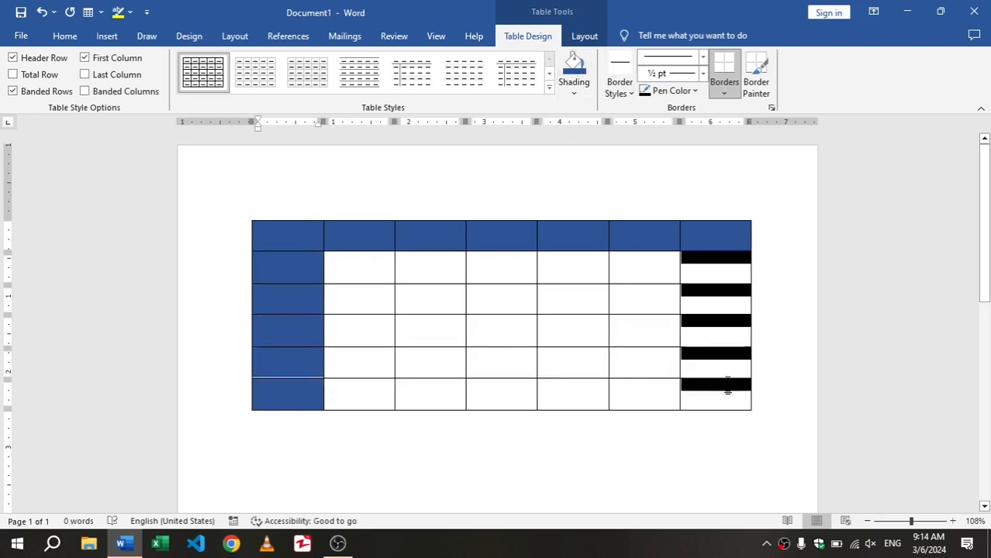
click(574, 68)
drag(365, 397, 653, 400)
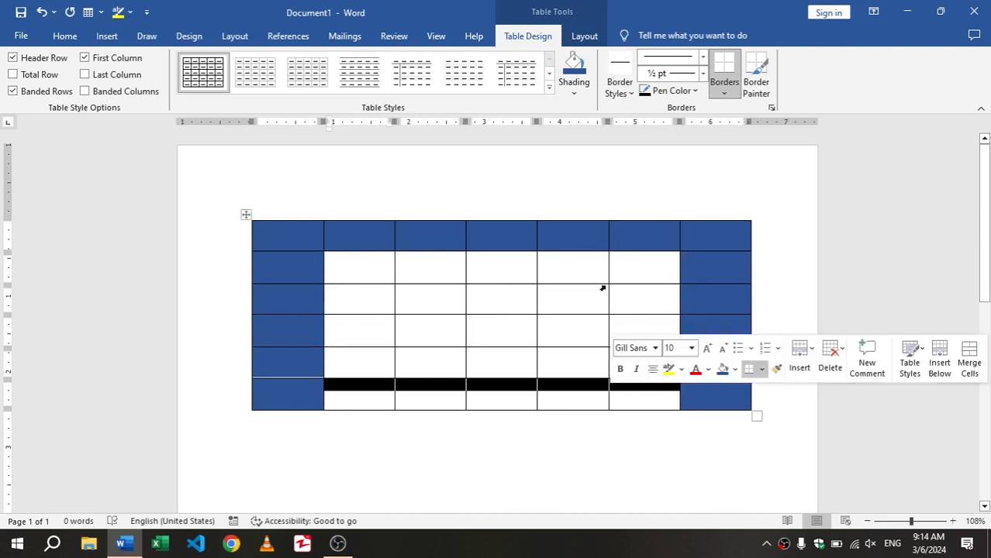
click(574, 68)
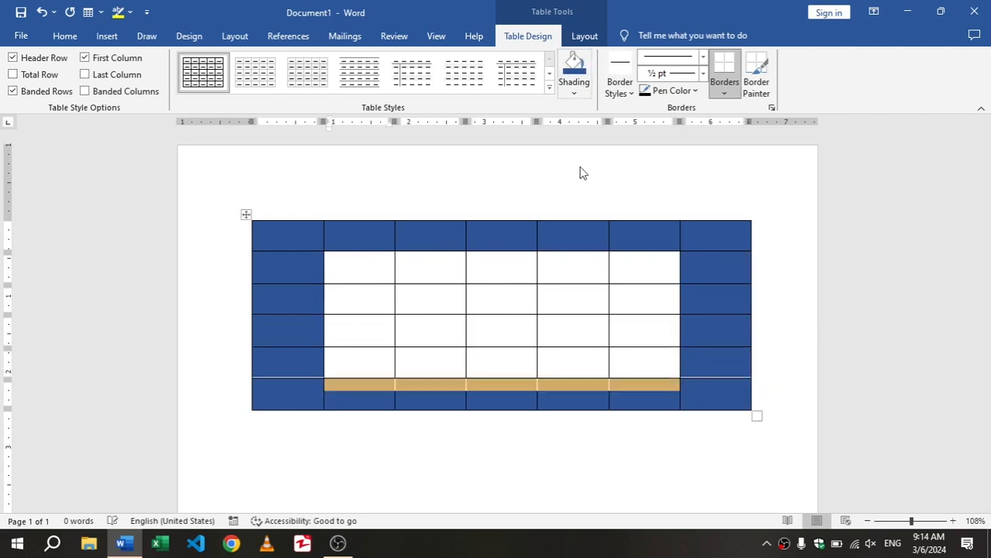
click(570, 318)
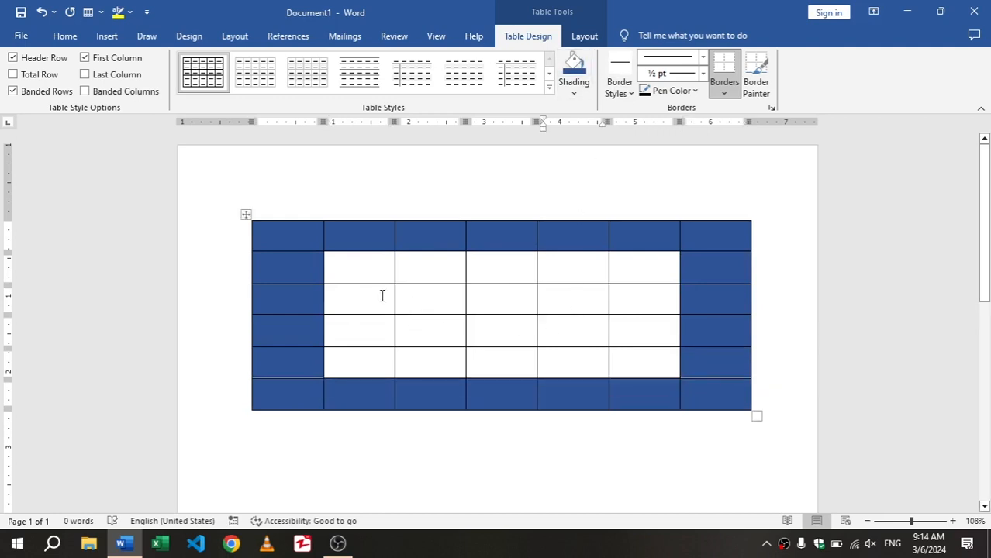
Shade the third row's five inner cells with the lightest blue theme color, and clear all shading by reapplying the plain grid style
drag(382, 296, 641, 295)
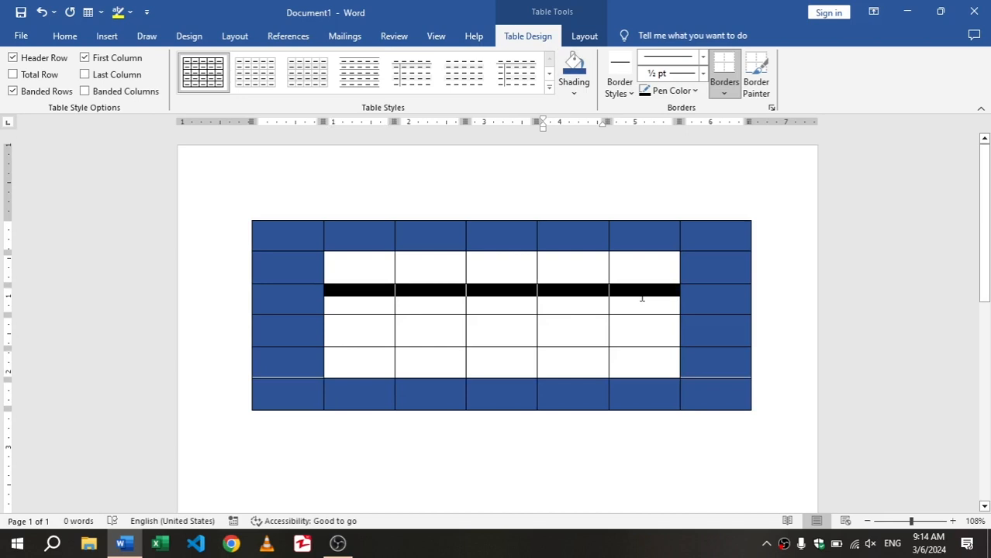
click(567, 94)
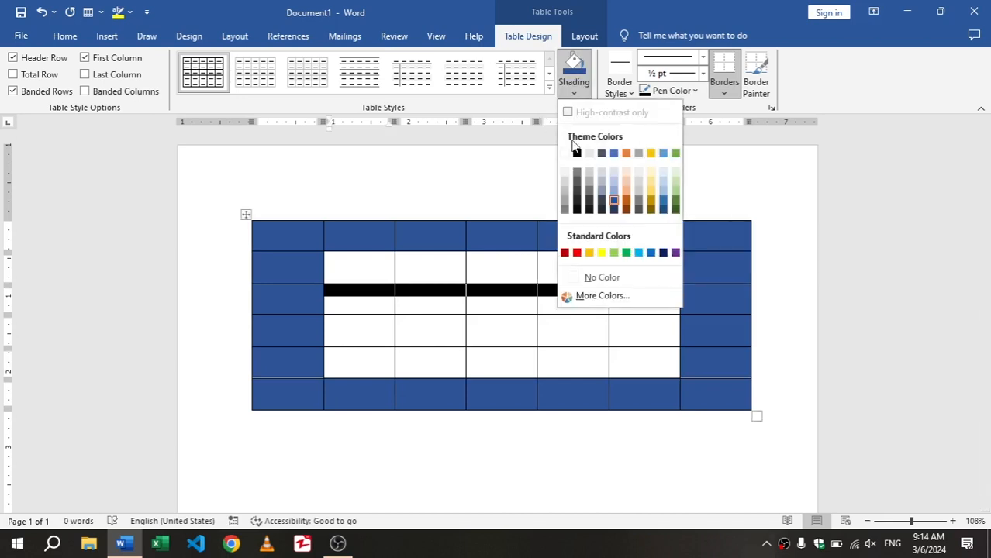
click(613, 176)
click(563, 331)
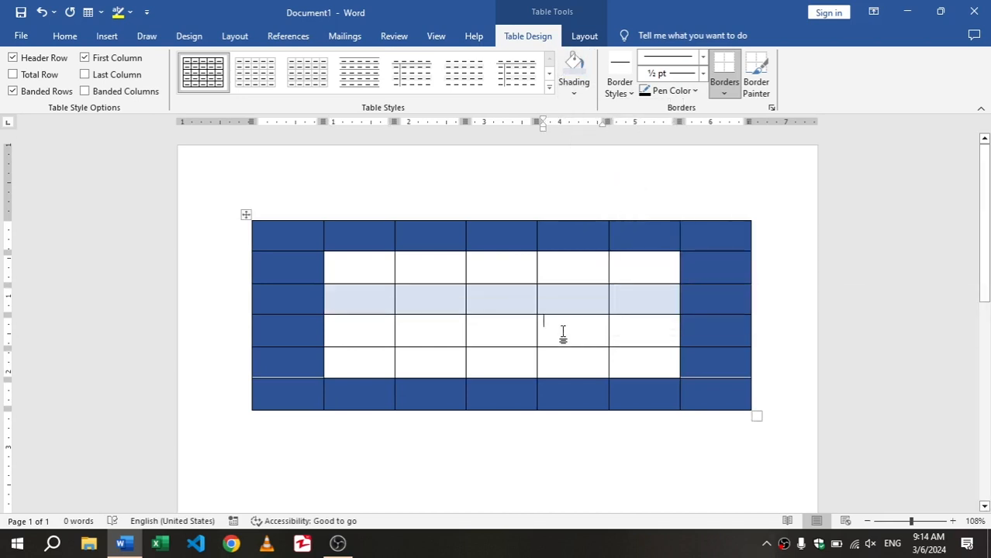
click(223, 73)
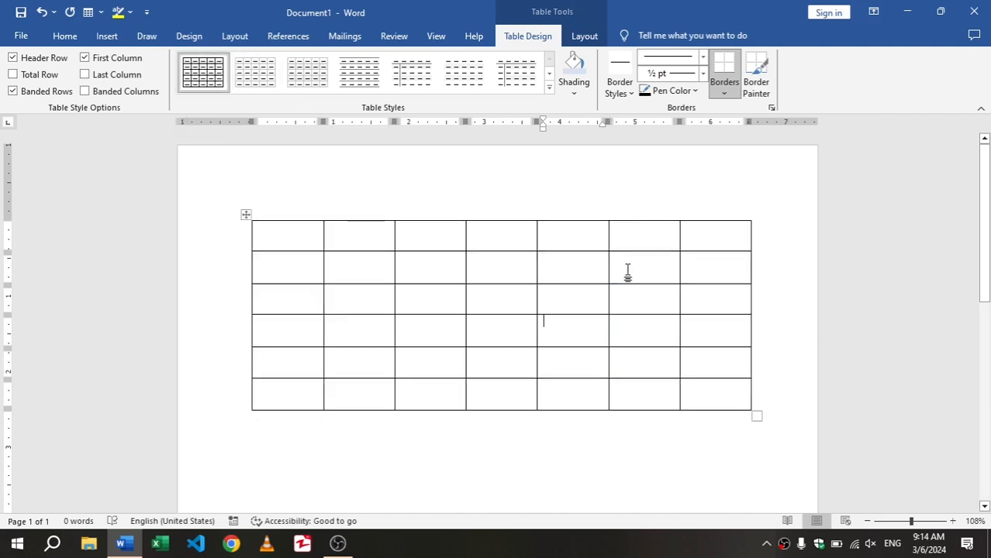
Paint the table's outer borders with the light orange ½ pt double-line theme border, leaving out the bottom edge of the lower-left cell
mouse_move(550, 210)
click(629, 96)
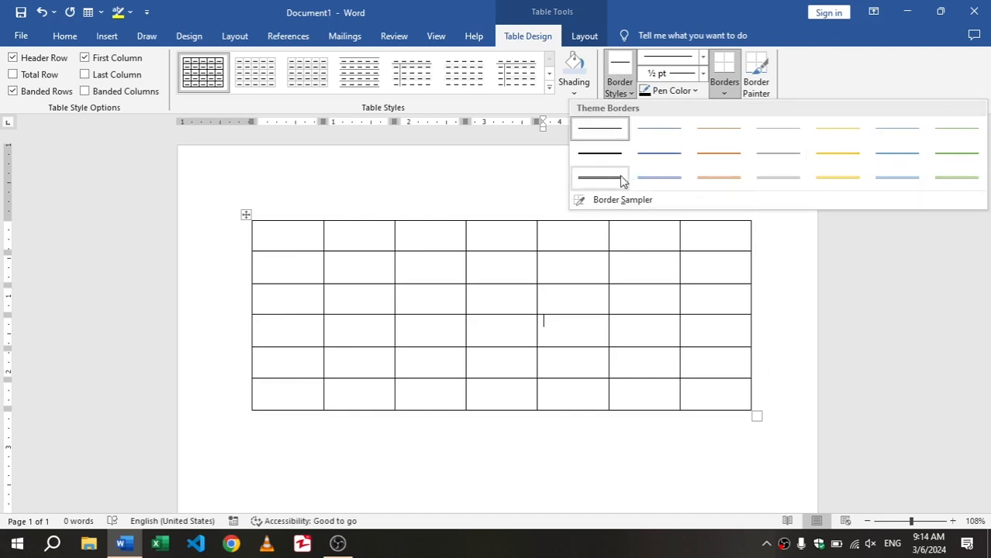
click(737, 180)
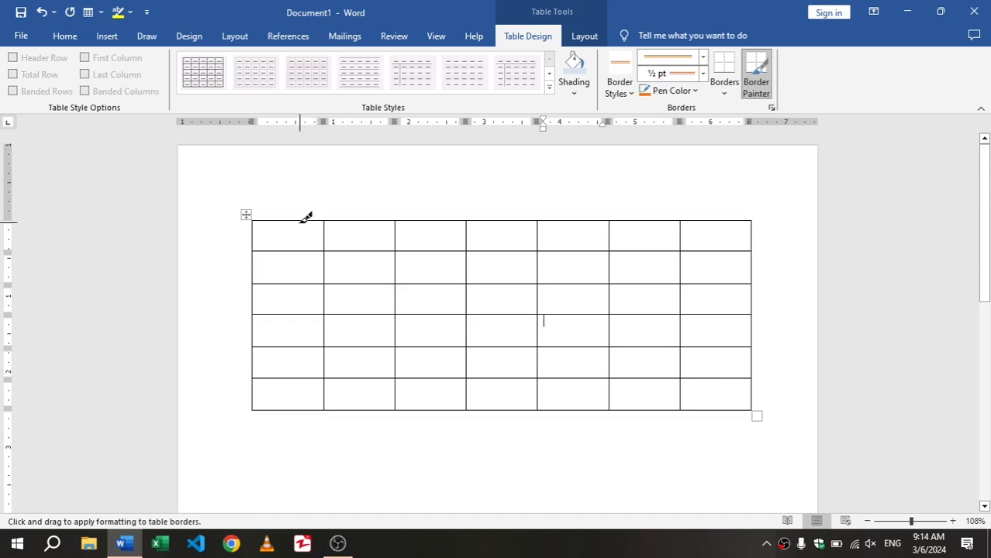
mouse_move(303, 220)
mouse_down()
mouse_move(367, 215)
mouse_move(643, 297)
mouse_move(721, 208)
mouse_move(758, 228)
mouse_move(770, 394)
mouse_move(488, 425)
mouse_move(389, 394)
mouse_up()
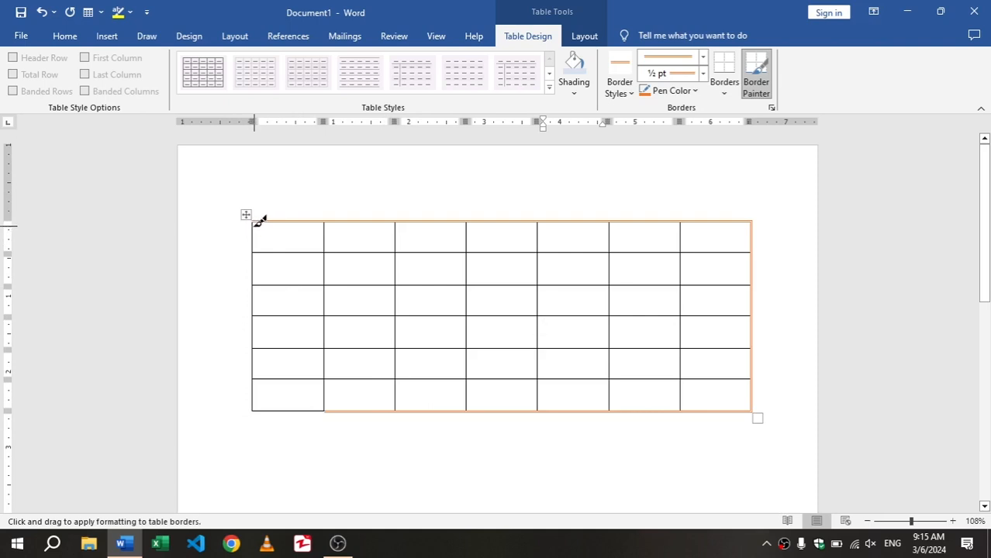
mouse_move(259, 220)
mouse_down()
mouse_move(270, 420)
mouse_move(261, 403)
mouse_up()
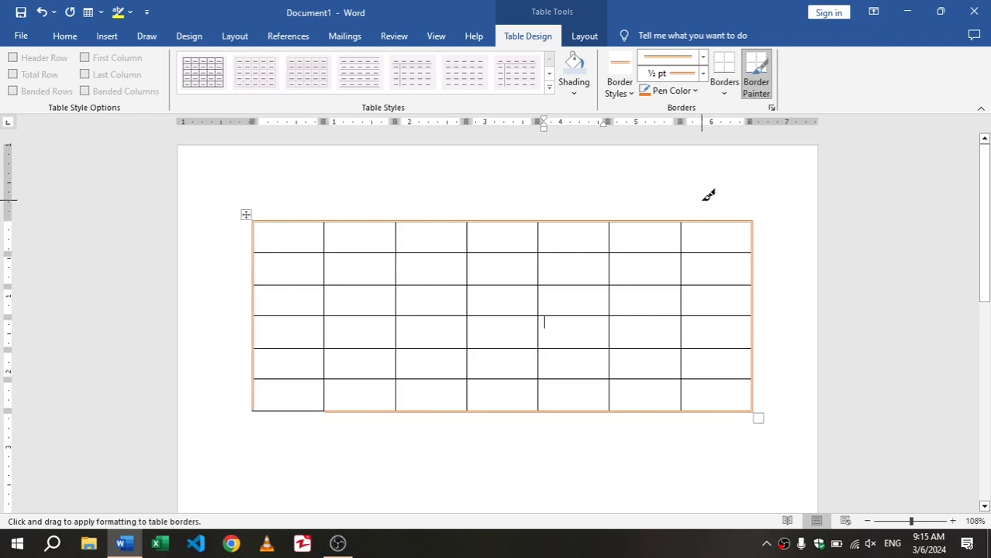
Set the border weight to 3 pt and repaint the top border of the last four columns and the right border of the first five rows
click(704, 74)
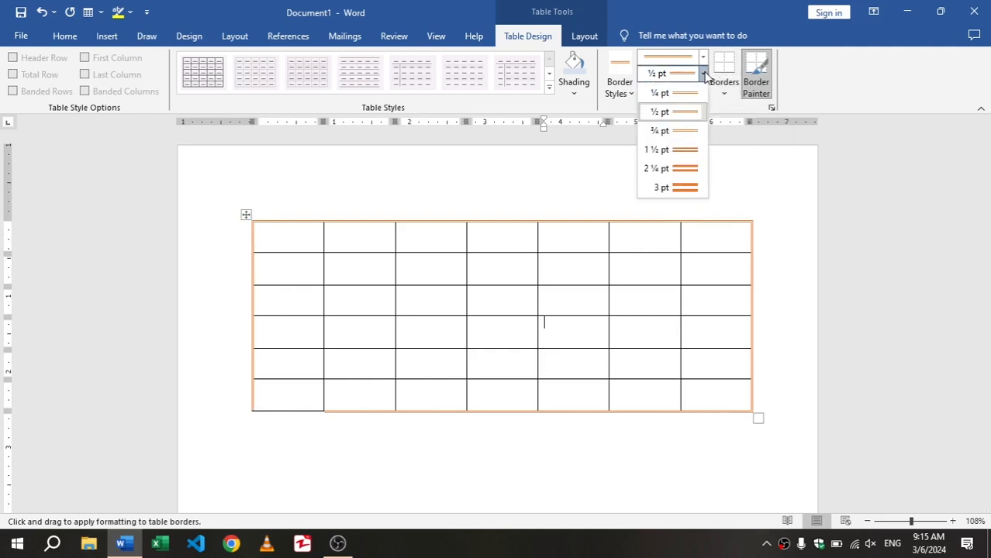
click(681, 188)
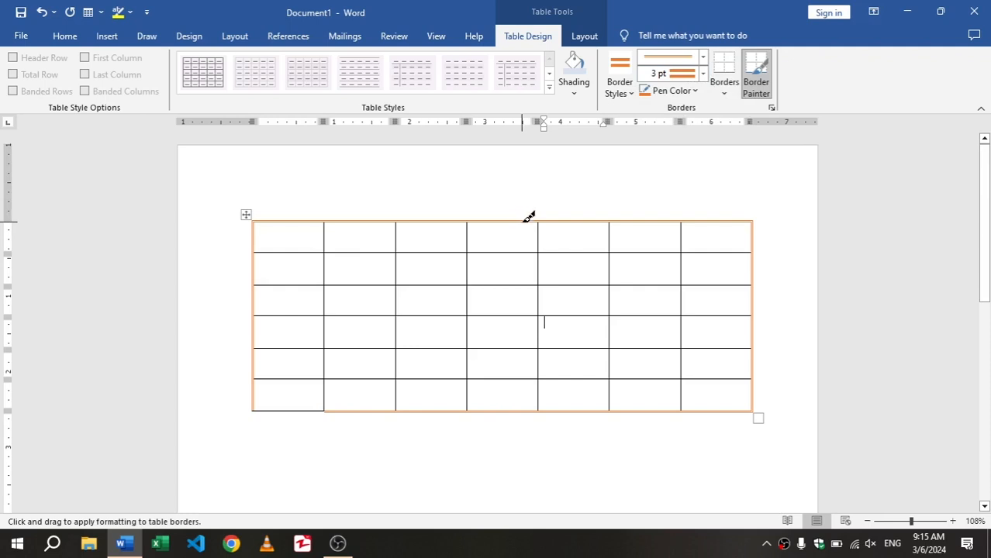
mouse_move(526, 224)
mouse_down()
mouse_move(754, 219)
mouse_move(765, 376)
mouse_move(770, 366)
mouse_up()
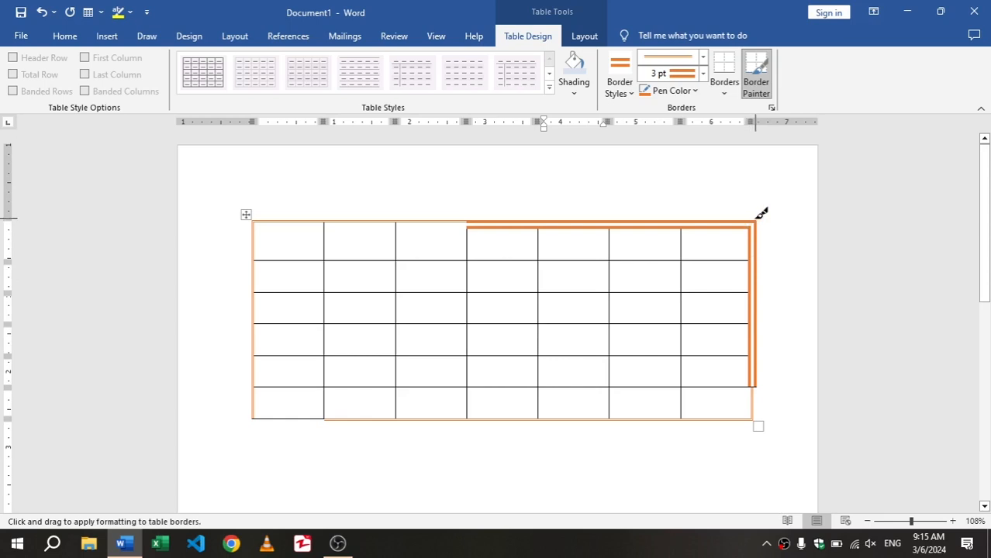
Change the pen color to dark green and repaint the top border of the last three columns and the right border of the first two rows
click(692, 93)
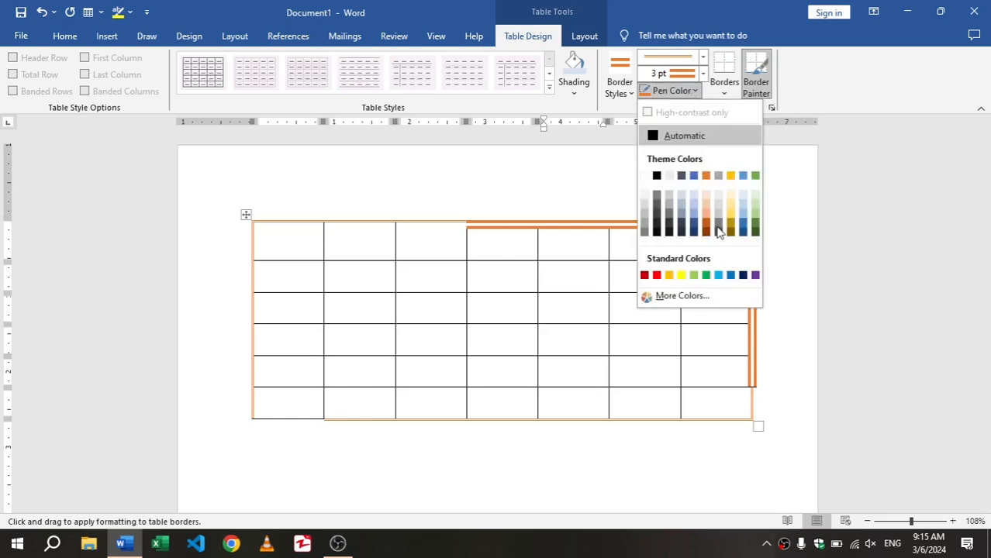
click(756, 223)
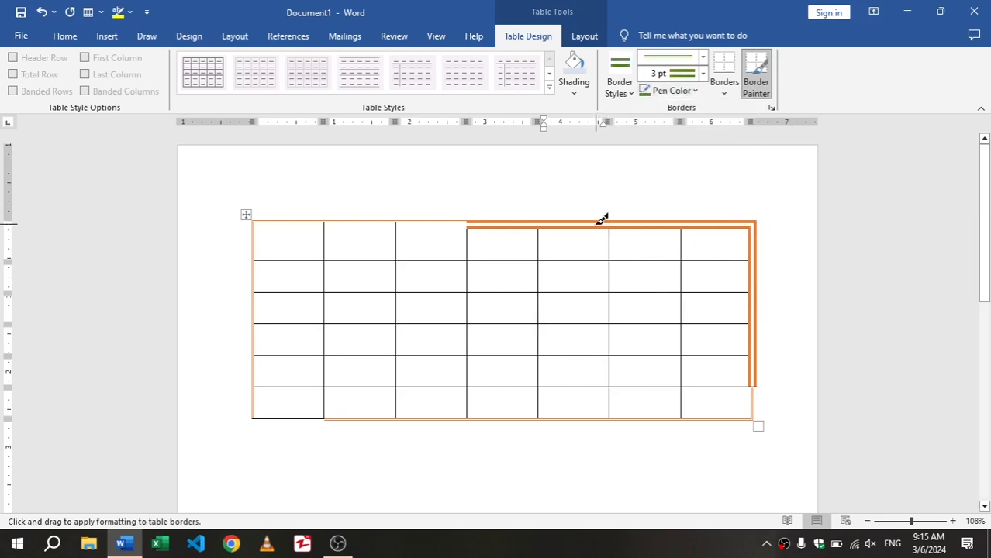
mouse_move(603, 219)
mouse_down()
mouse_move(734, 215)
mouse_move(776, 230)
mouse_move(755, 287)
mouse_up()
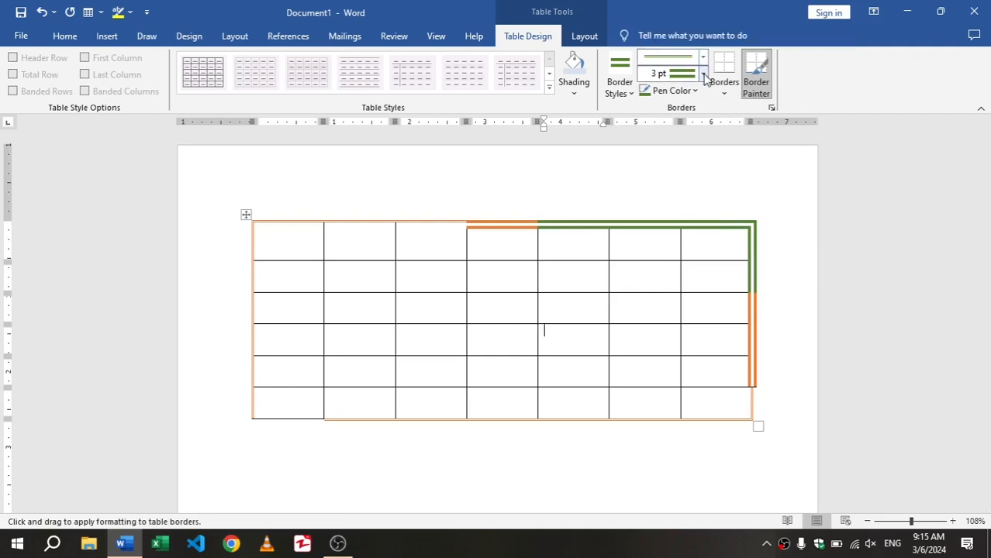
Change the border line style to the thick-thin double line and repaint the table's whole top and right borders
click(621, 87)
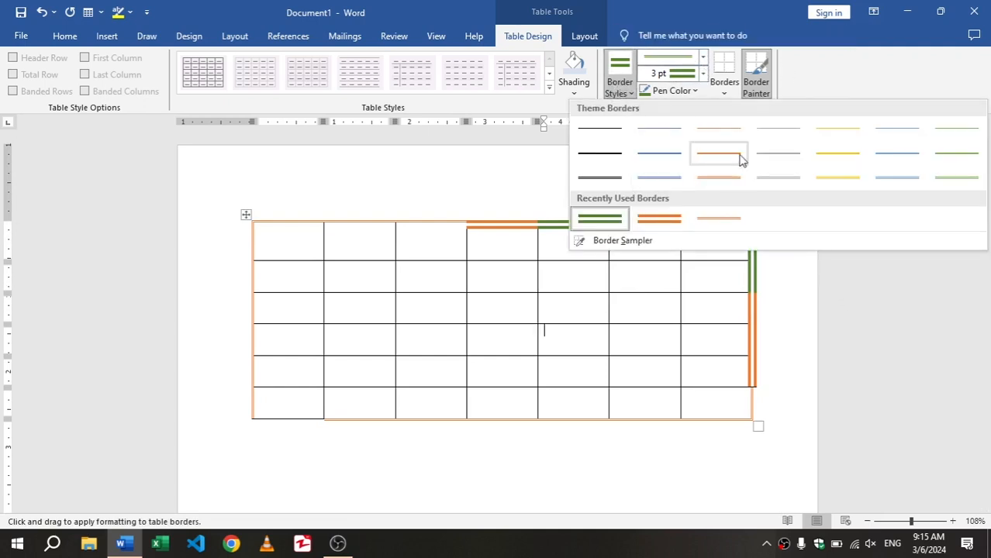
click(702, 57)
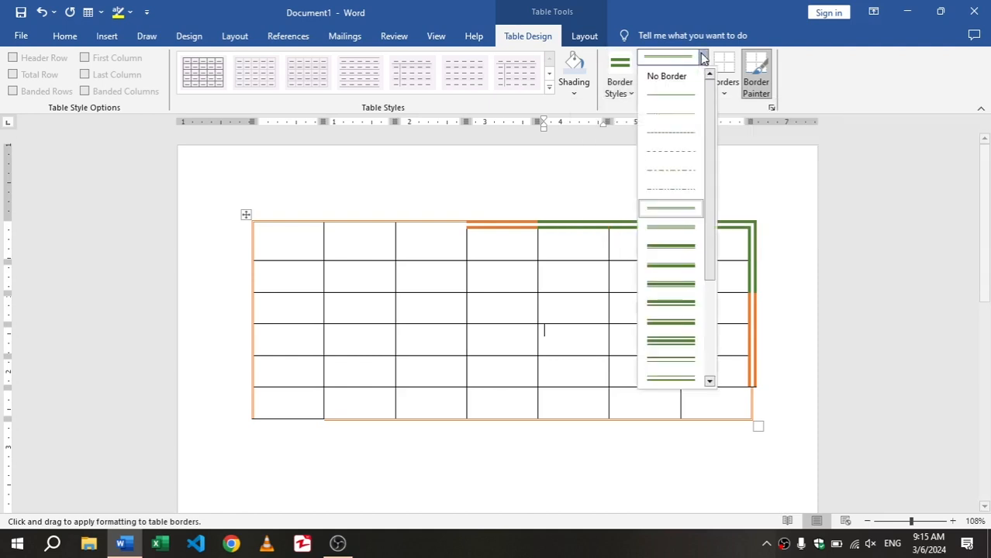
drag(711, 180, 705, 297)
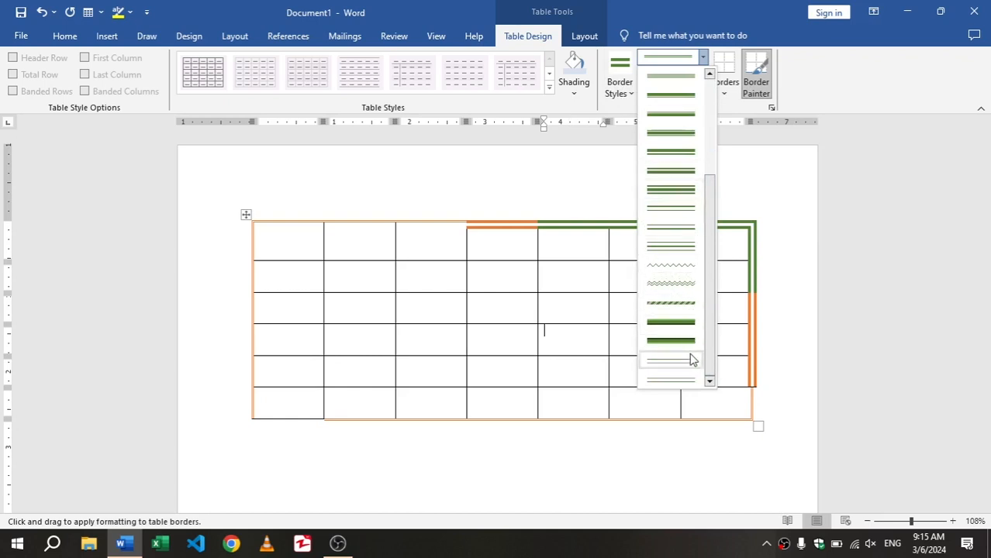
scroll(686, 267, up, 3)
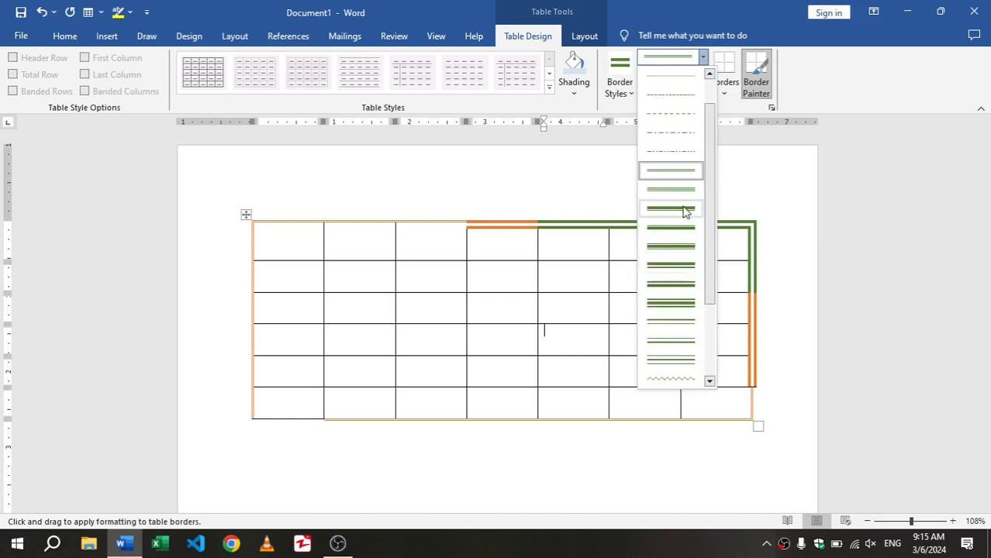
click(671, 209)
mouse_move(648, 223)
mouse_down()
mouse_move(752, 221)
mouse_move(753, 409)
mouse_up()
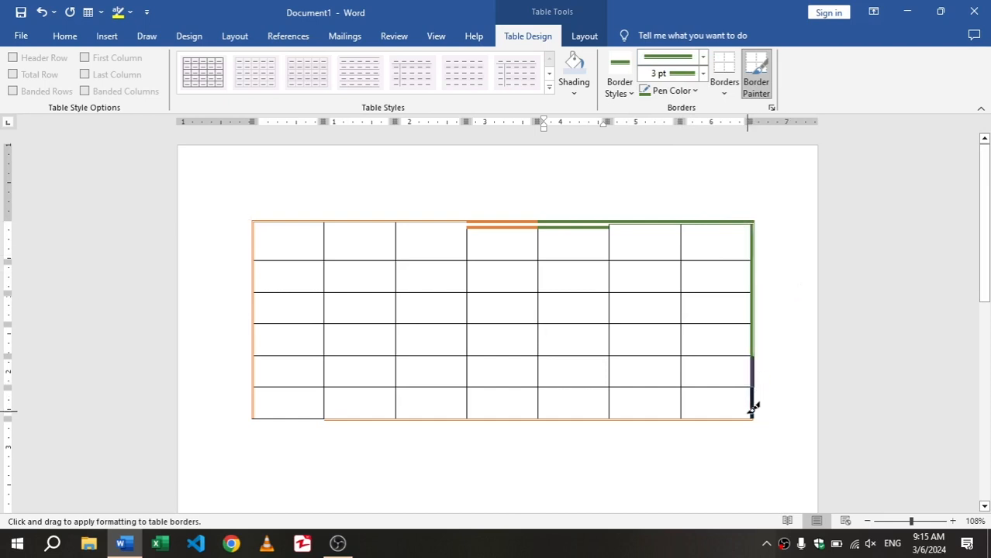
drag(617, 220, 288, 215)
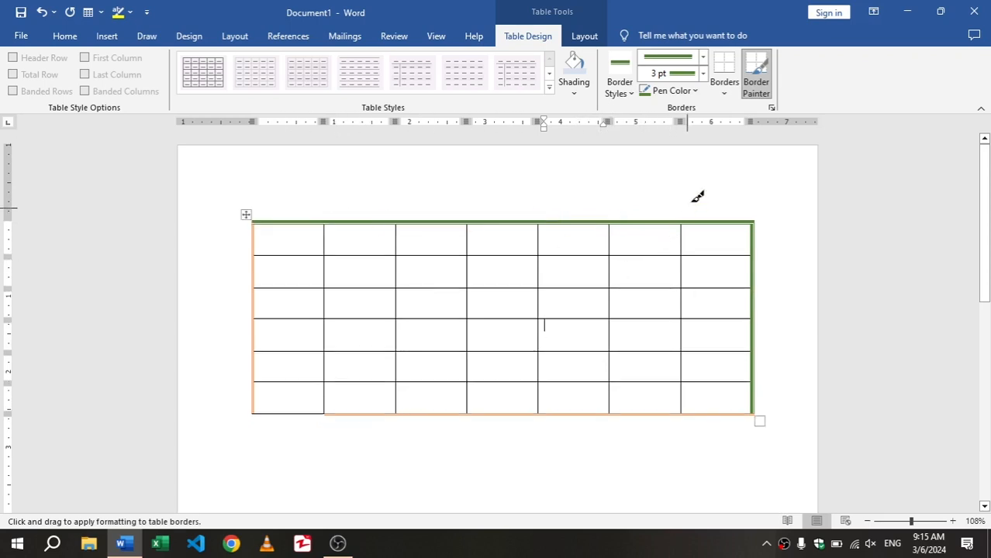
Select the thin black ½ pt theme border, leave border painting, and reapply the plain grid style to clear the painted borders
click(624, 87)
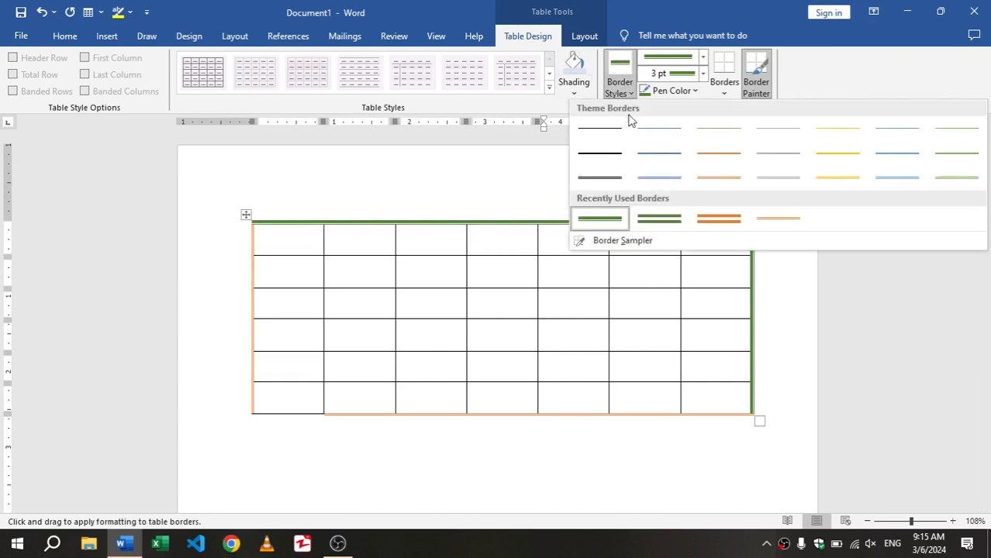
click(625, 128)
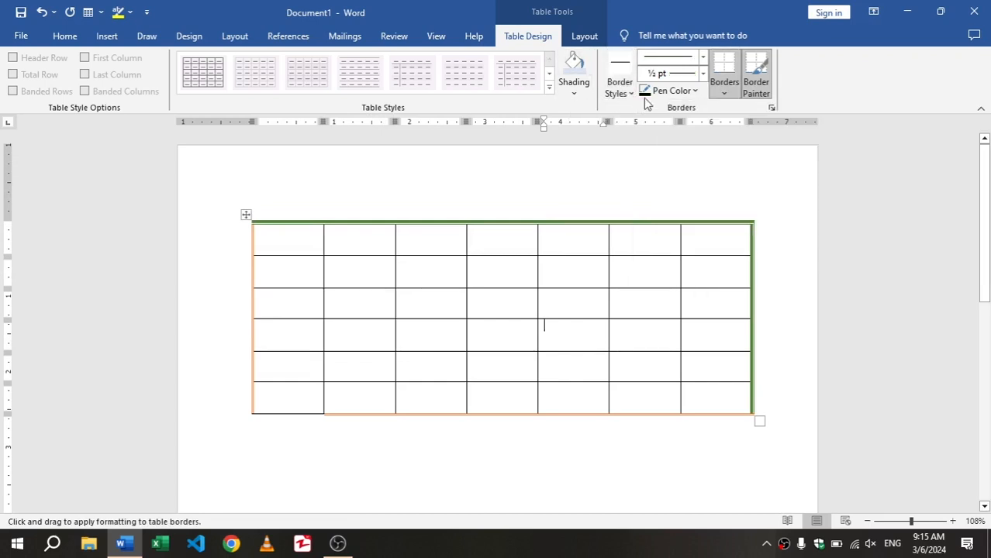
click(757, 78)
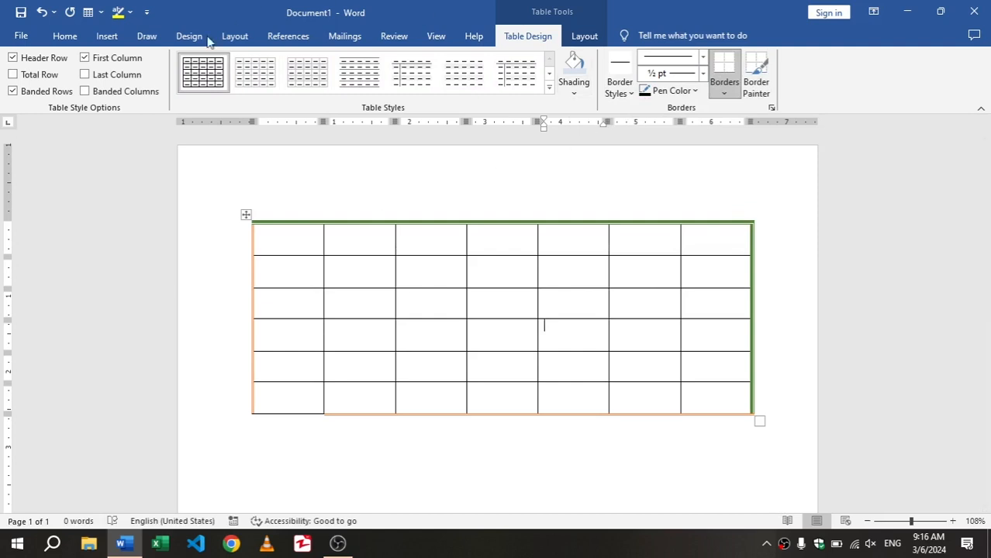
click(203, 72)
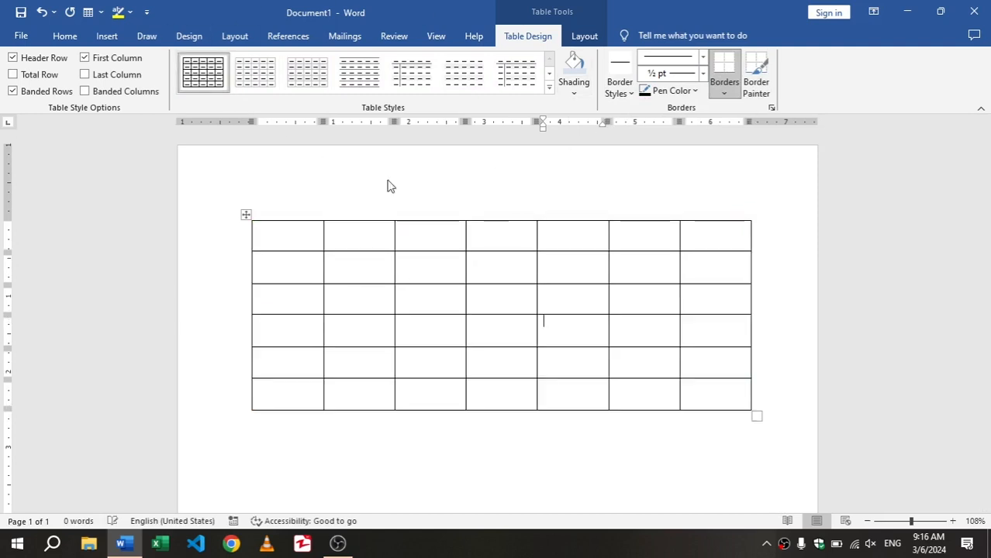
Remove the right, left, bottom and top borders one by one from the fourth cell of the second row
click(510, 265)
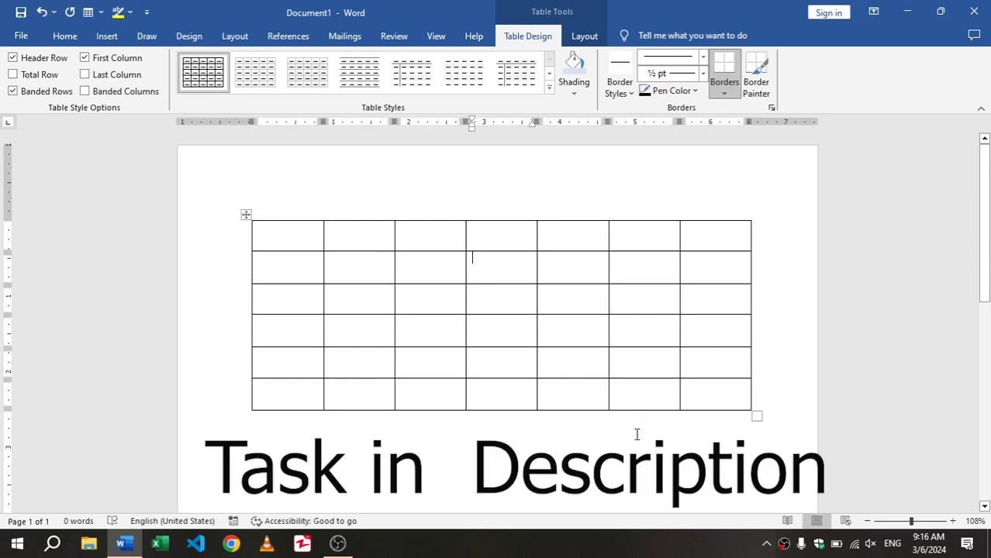
click(639, 436)
click(500, 269)
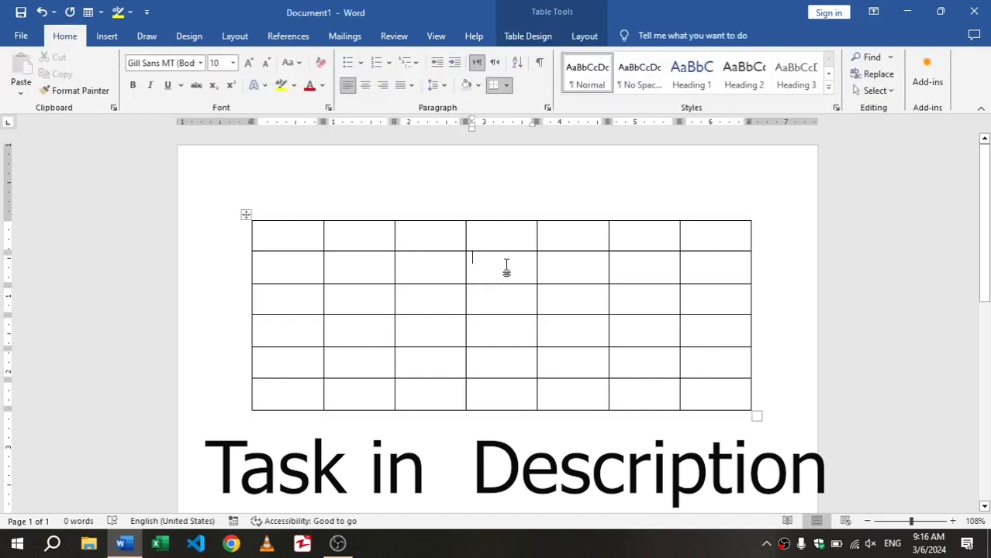
click(527, 35)
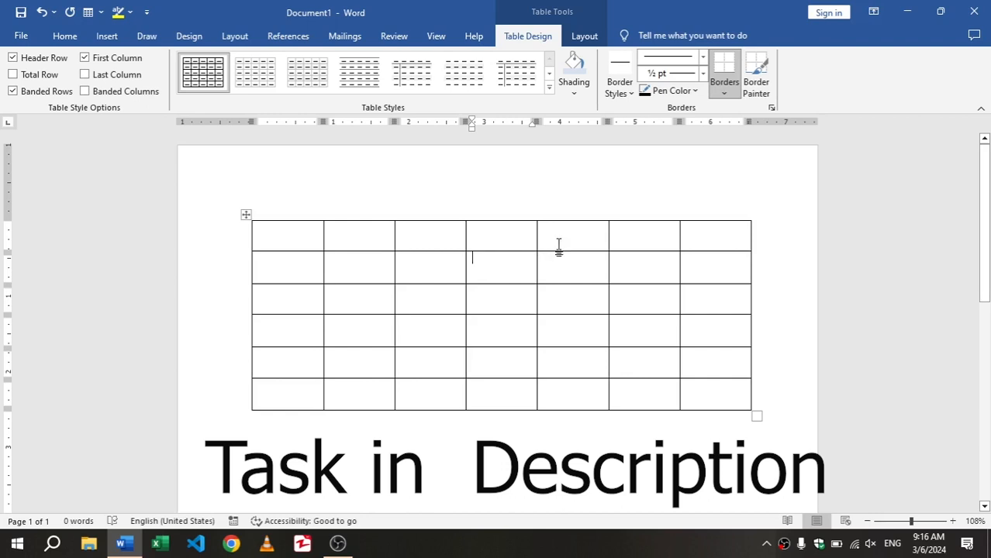
click(726, 91)
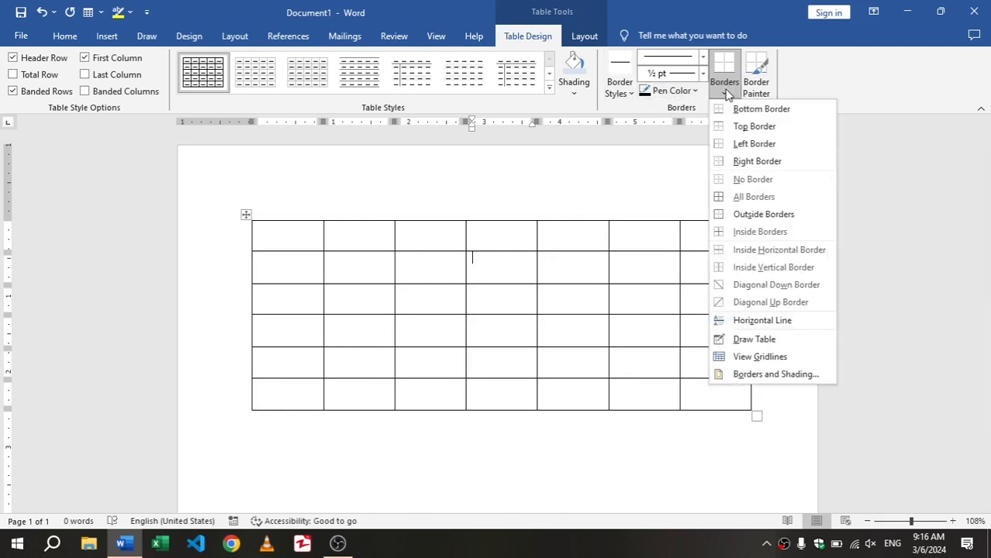
click(758, 159)
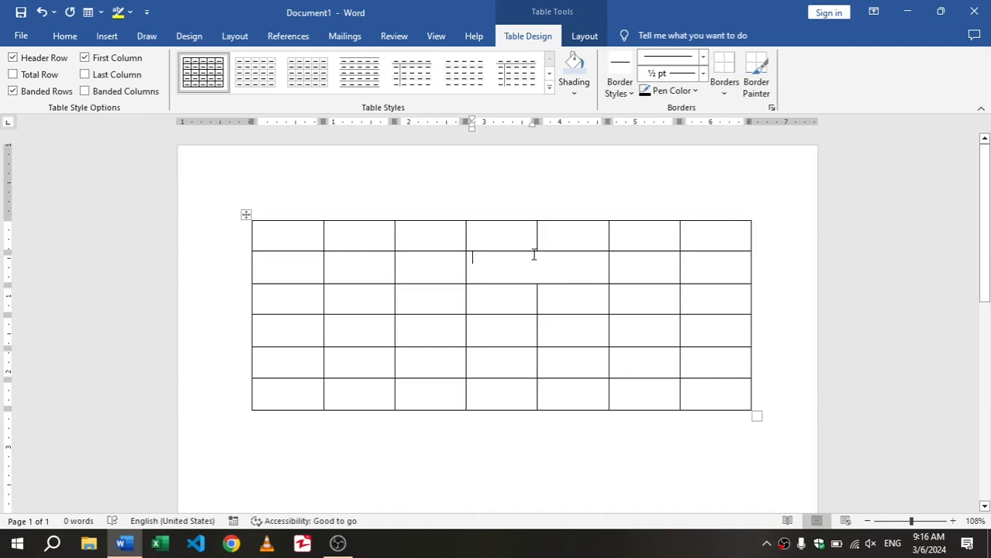
click(725, 95)
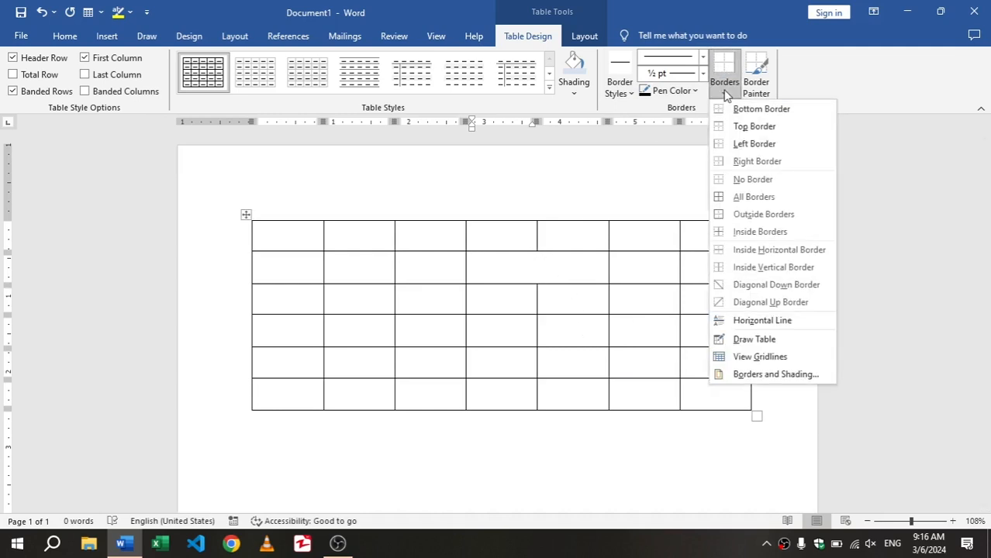
click(751, 145)
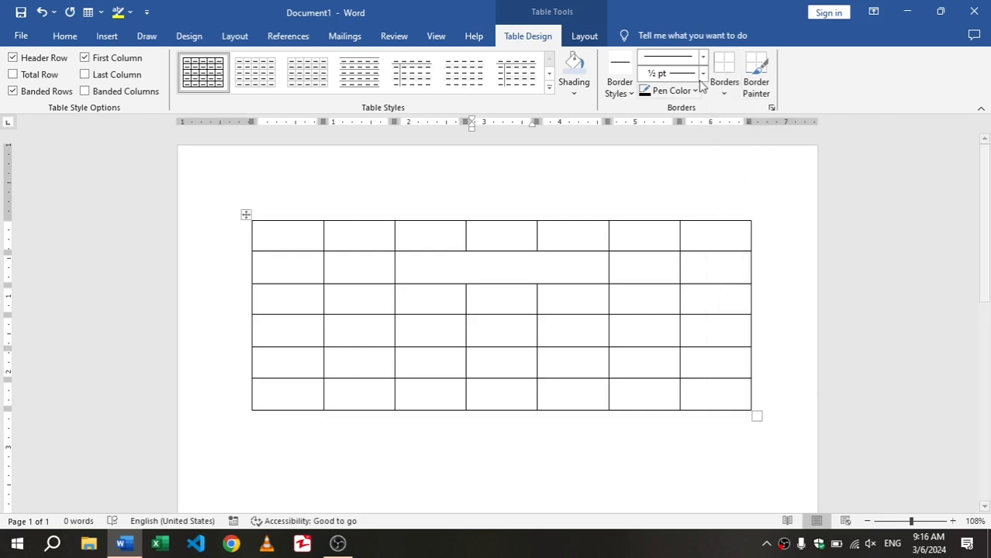
click(725, 95)
click(746, 110)
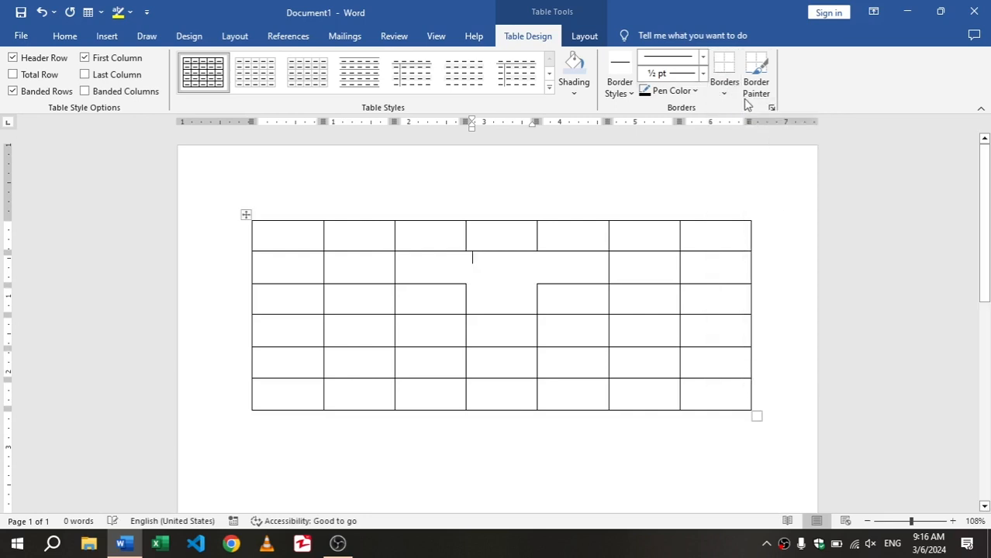
click(732, 85)
click(753, 126)
Restore all borders of the second row's fourth cell, and remove them together with the No Border option
click(732, 87)
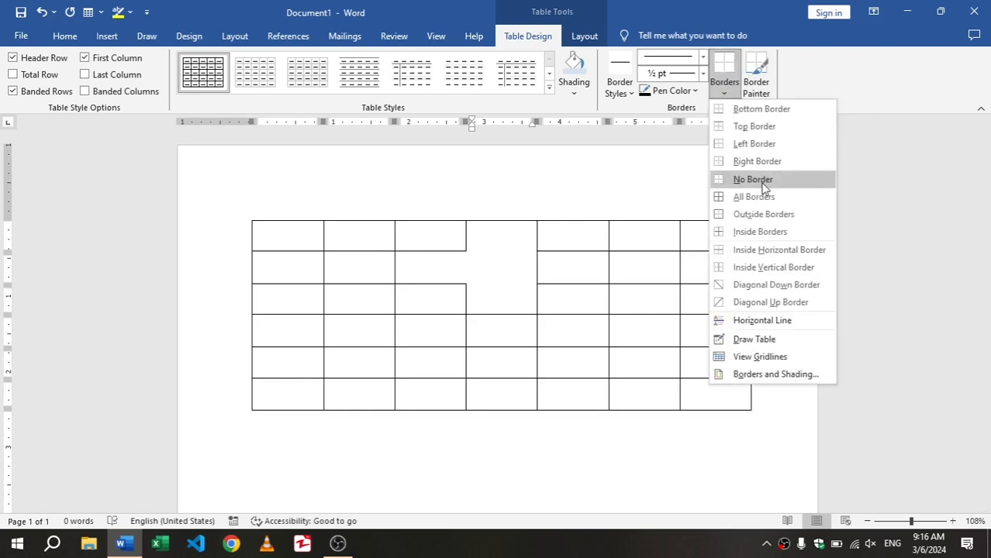
click(740, 196)
click(724, 99)
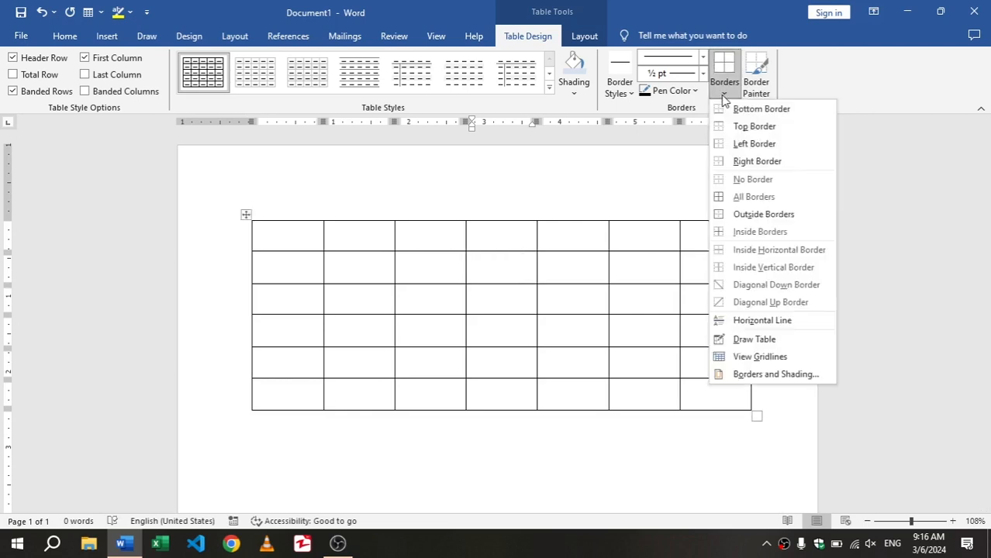
click(744, 178)
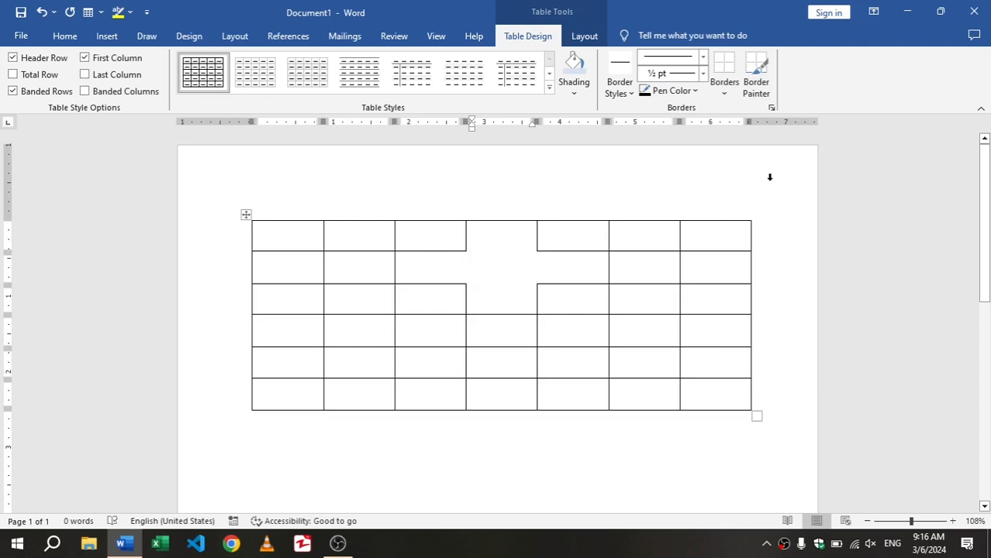
Delete the entire document content, including the table
click(543, 451)
key(ctrl+a)
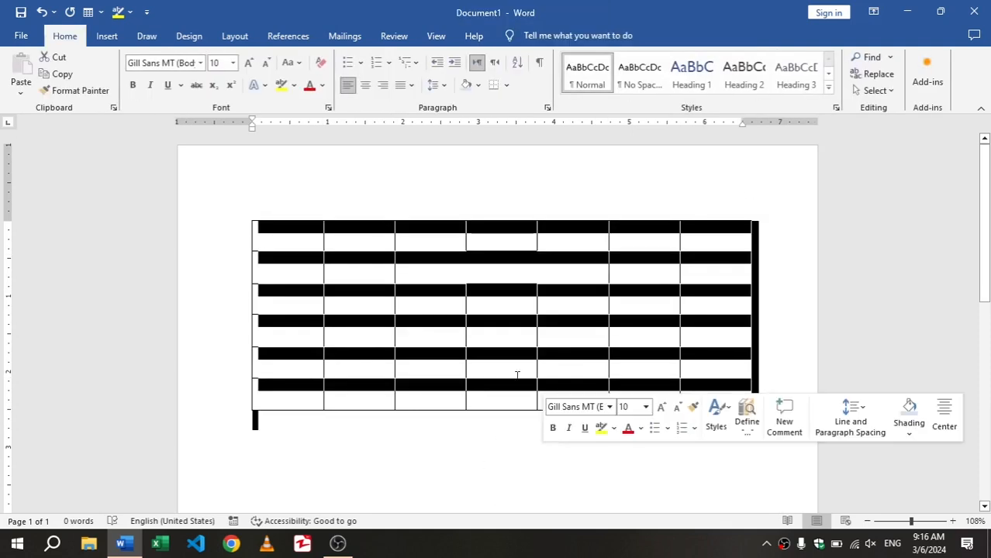
key(Delete)
Insert a table with two columns and eight rows, and stretch it to about twice its height and slightly wider
click(113, 39)
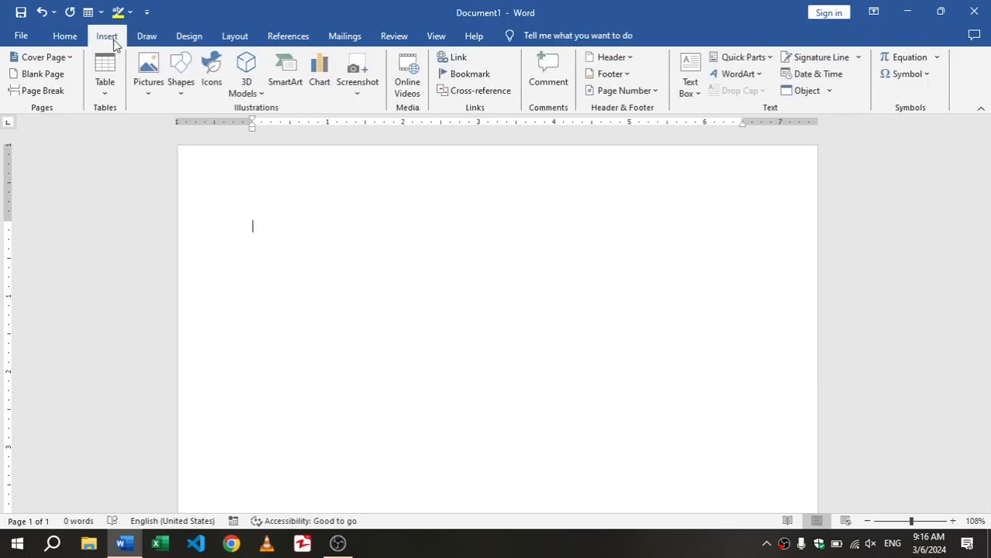
click(109, 77)
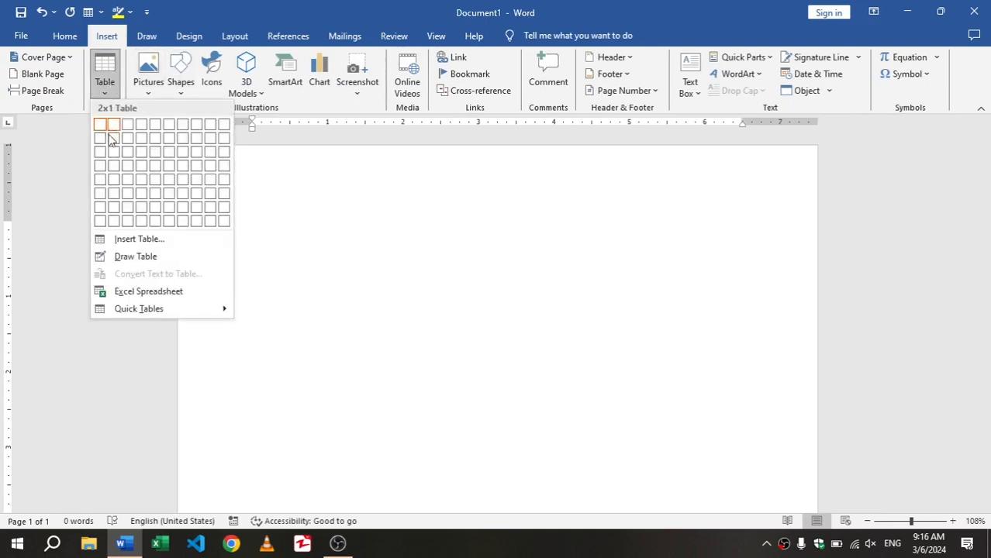
click(113, 222)
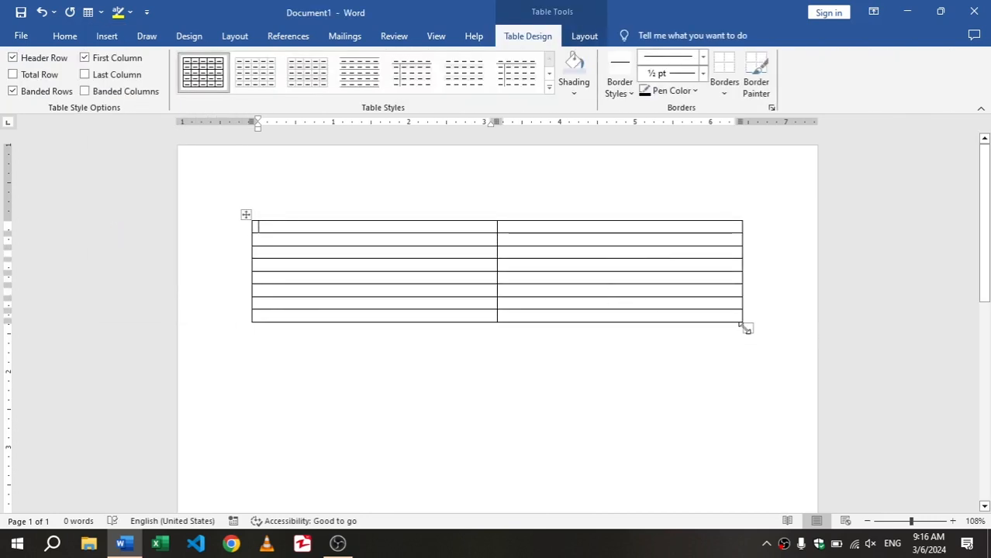
drag(747, 328, 757, 444)
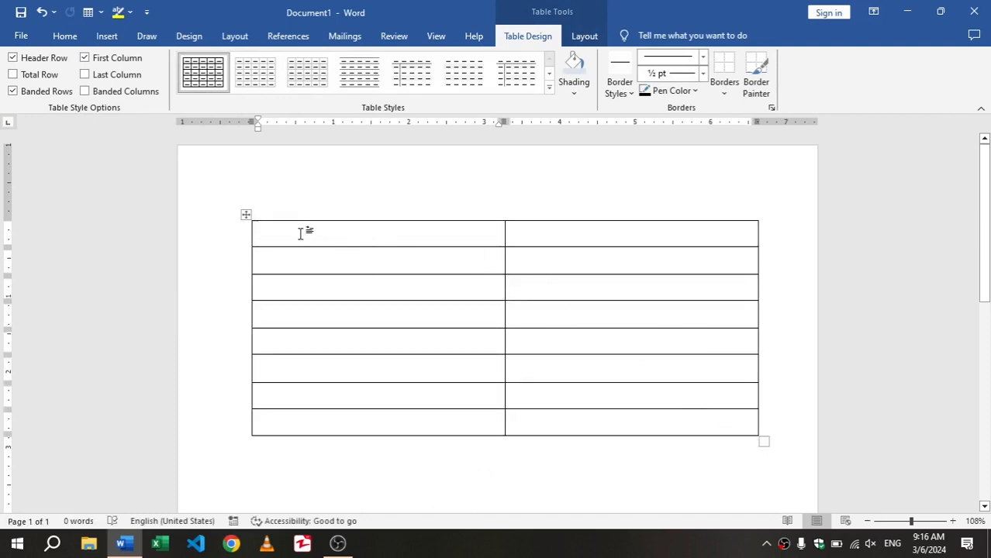
Enter the question "1.what is ms word__________." in the table's first cell and start a new line below it
text(1)
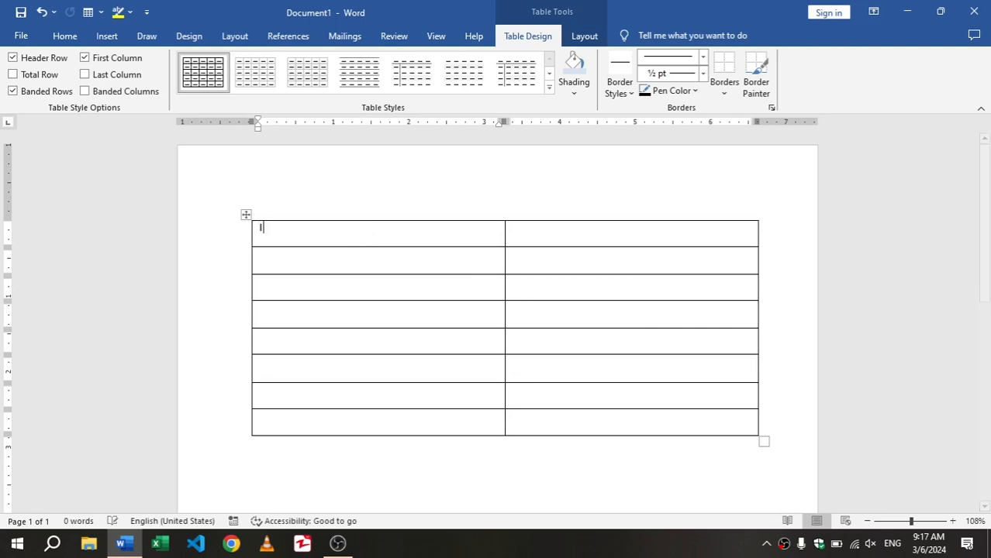
text(.what is )
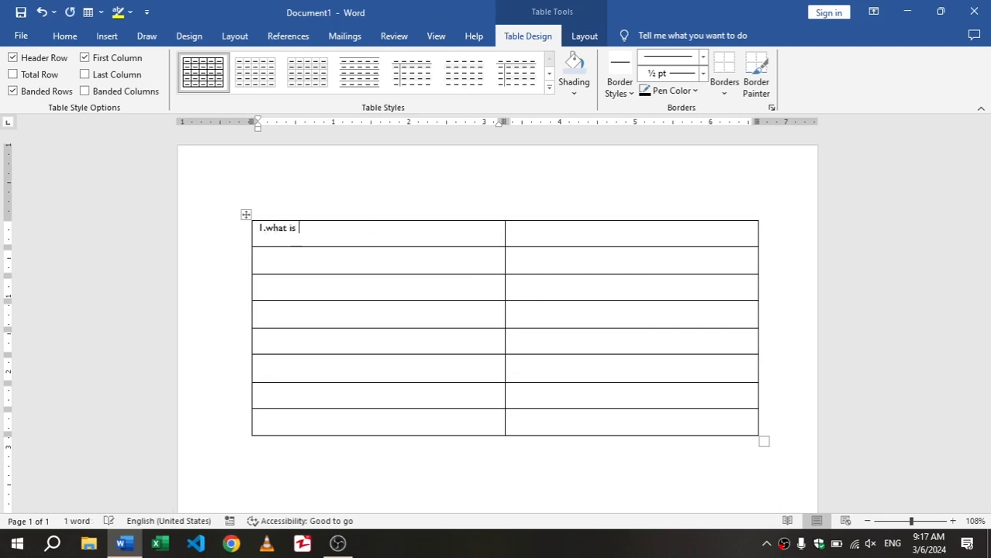
text(ms word)
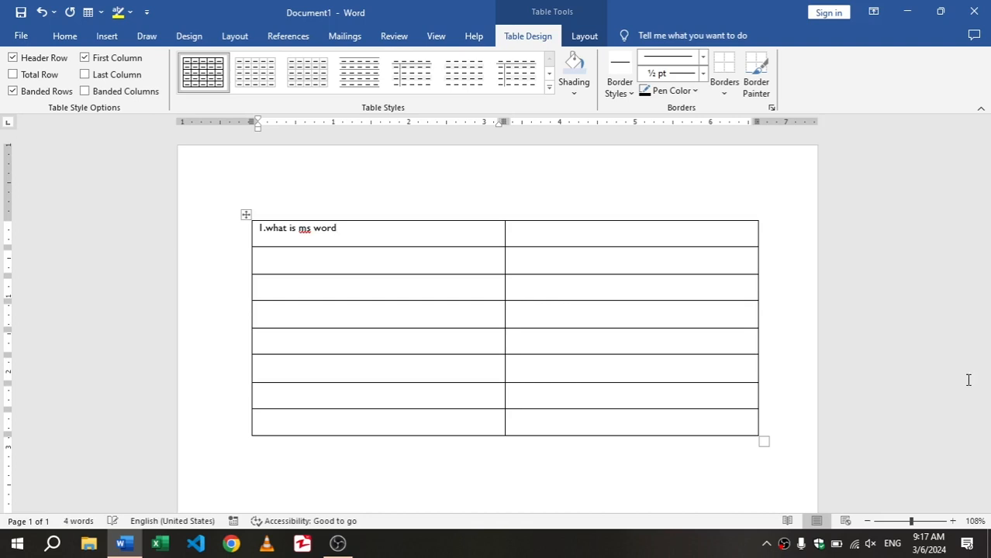
text(__________.)
key(Return)
Add the answer options Soft, Hardware, Kuch or and Kuch bhi on separate lines below the question
text(soft)
key(Return)
text(har)
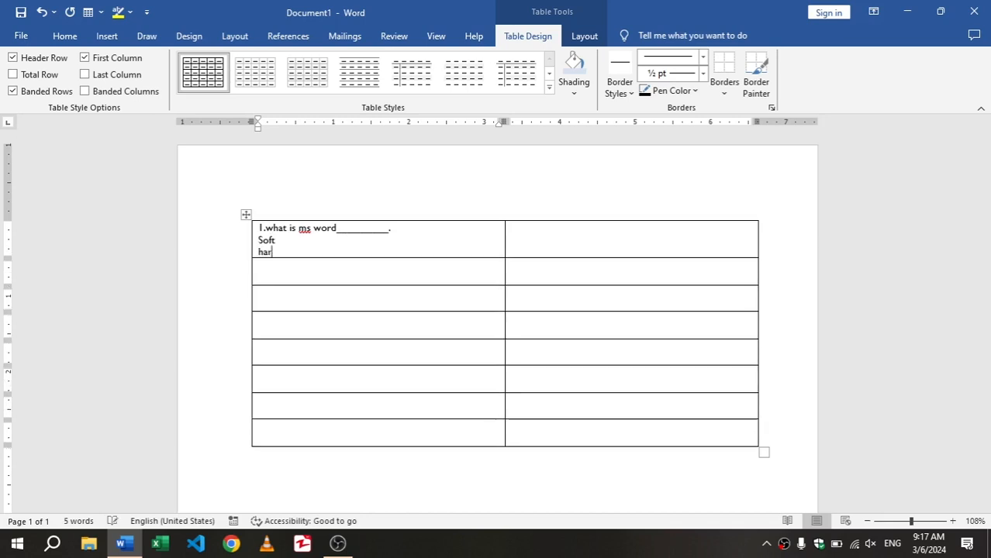
text(dware)
key(Return)
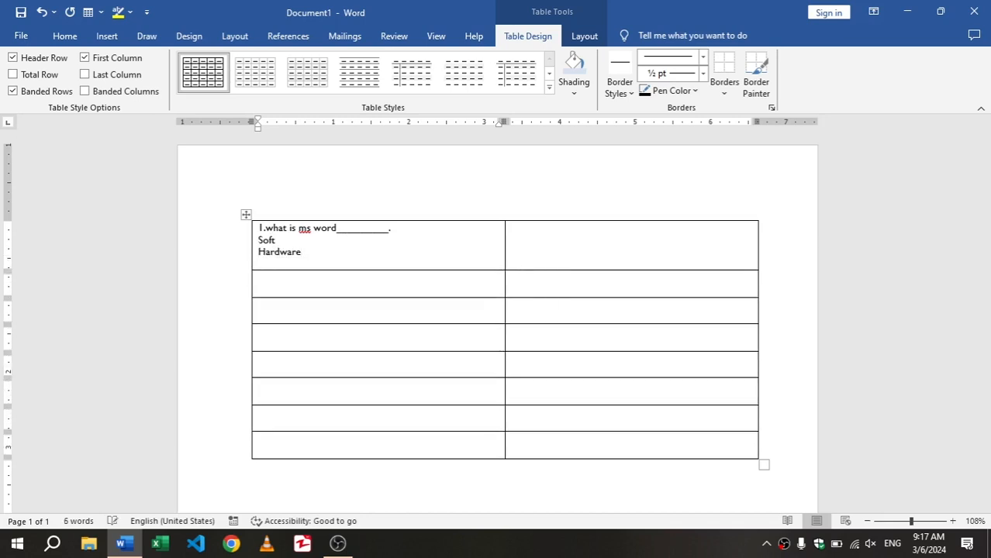
text(kuch or)
key(Return)
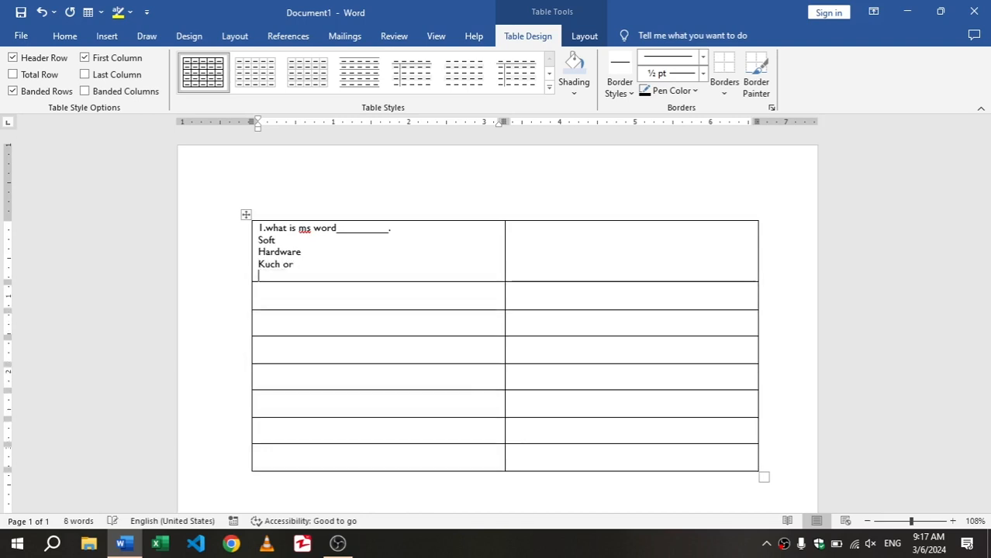
text(kuch bhi)
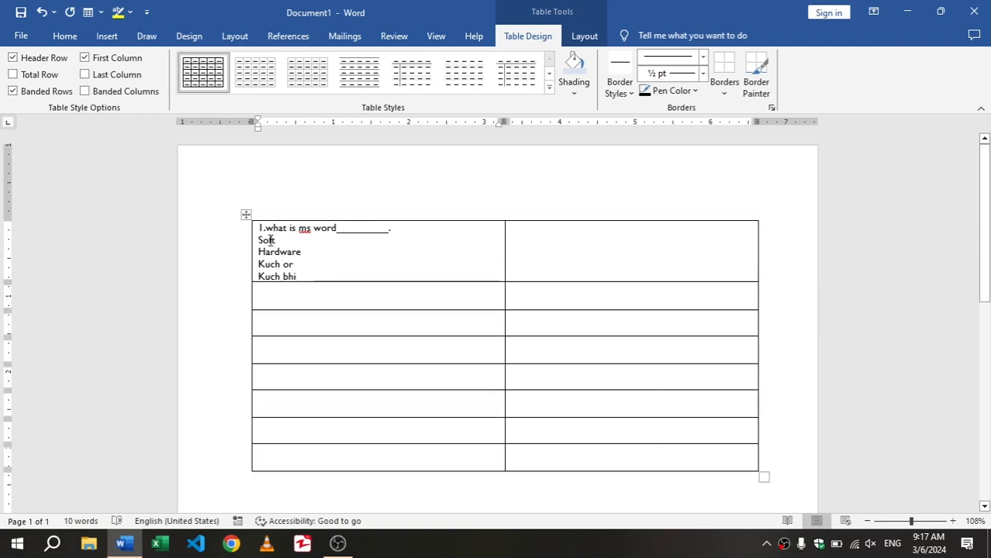
Format the four answer options under question 1 as a lettered list in the A., B., C. style
drag(302, 276, 247, 237)
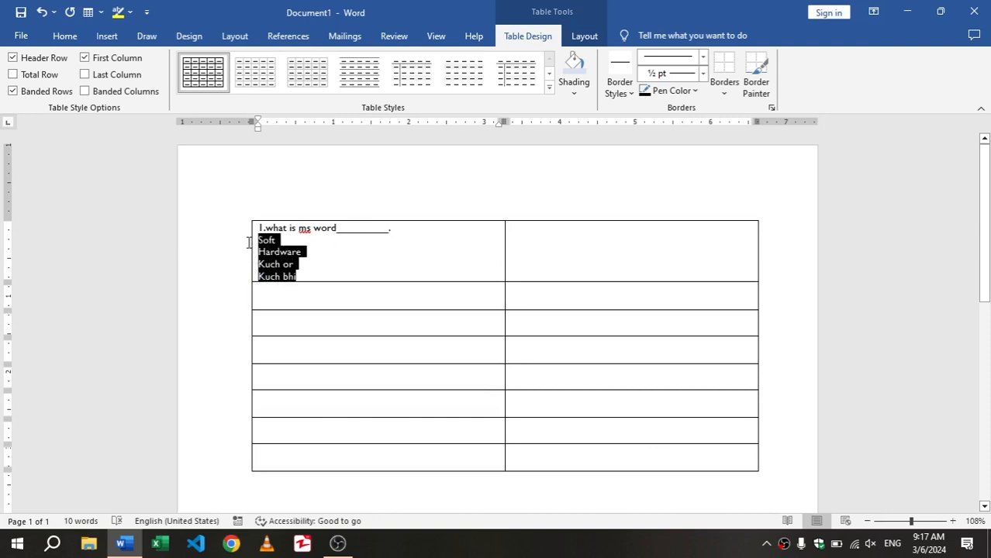
click(62, 37)
click(389, 62)
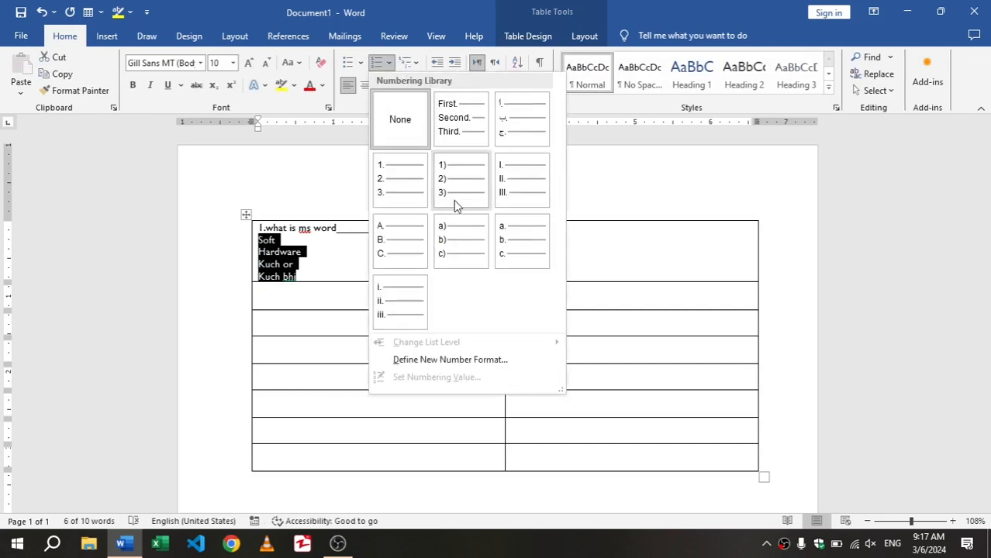
click(399, 233)
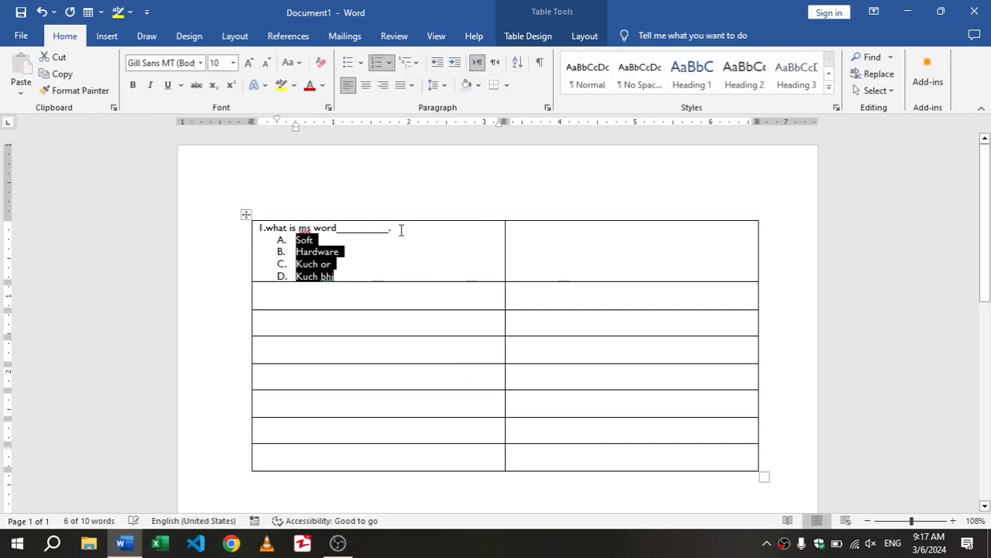
Enter the question "2.what is my name____." in the second row of the table's first column
click(340, 296)
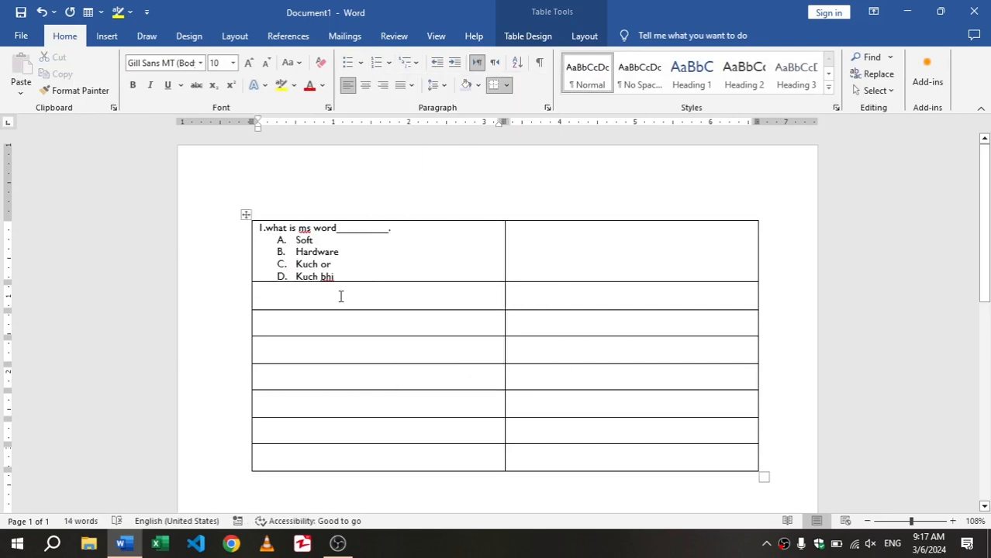
text(2.)
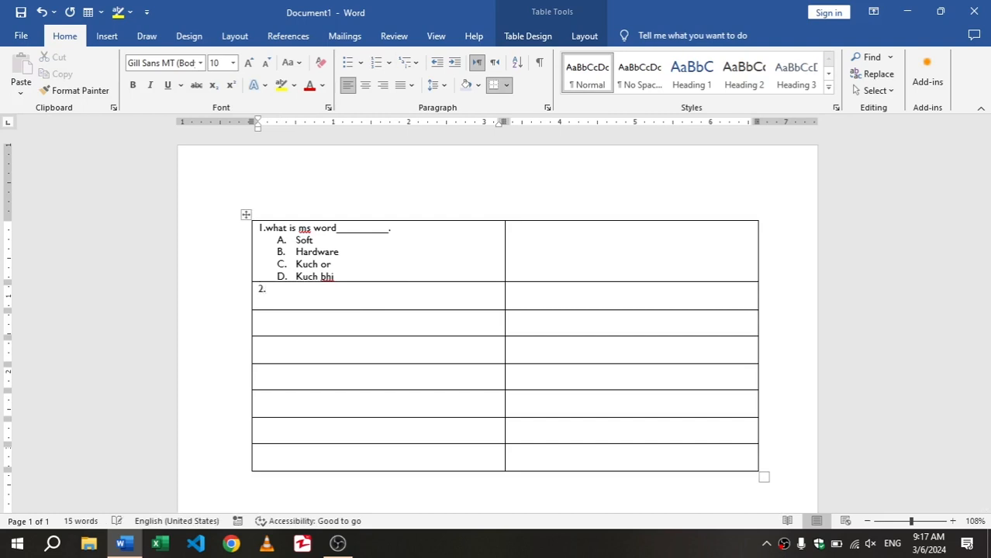
text(what is my name_____.)
Add four people's first names as answer options on separate lines below question 2
key(Return)
text(abdullah)
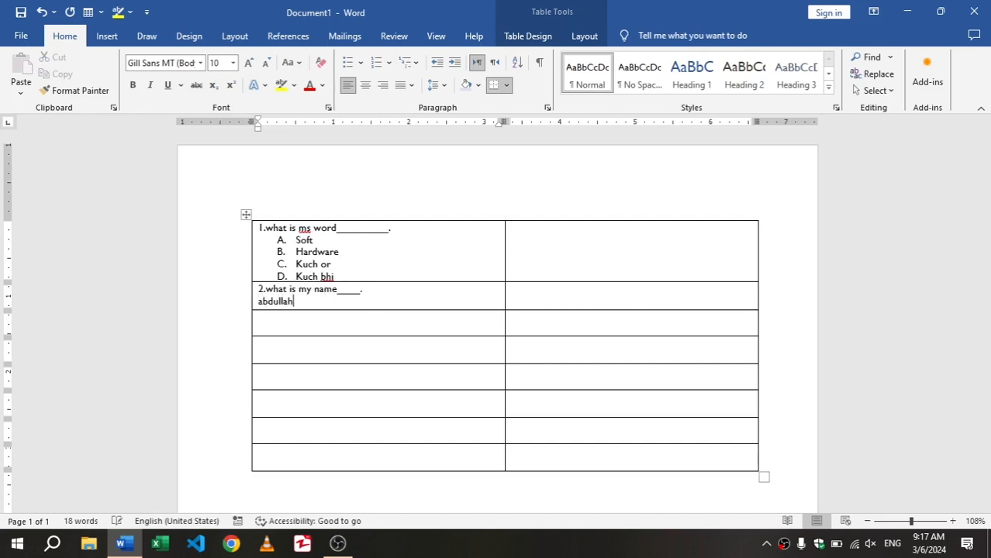
key(Return)
text(usma)
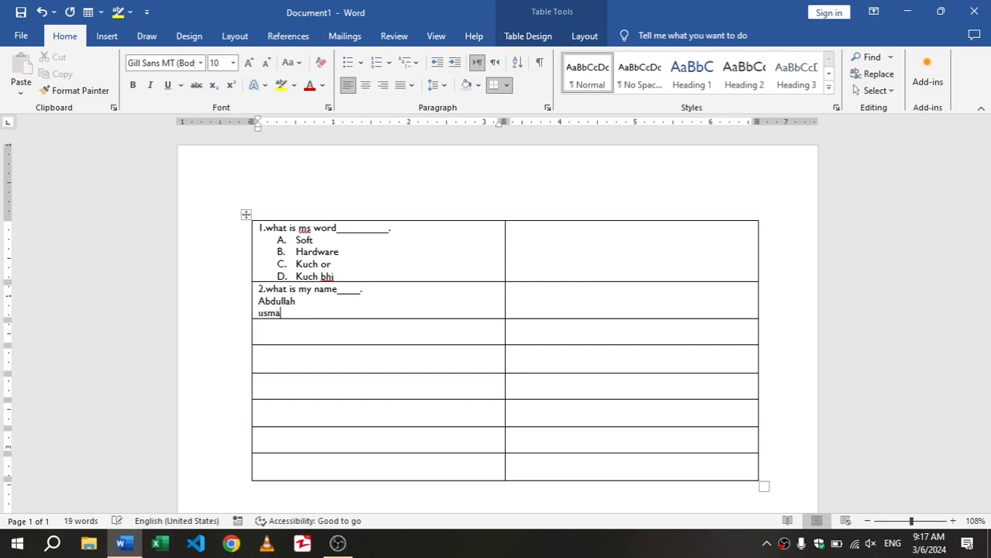
text(n)
key(Return)
text(ali)
key(Return)
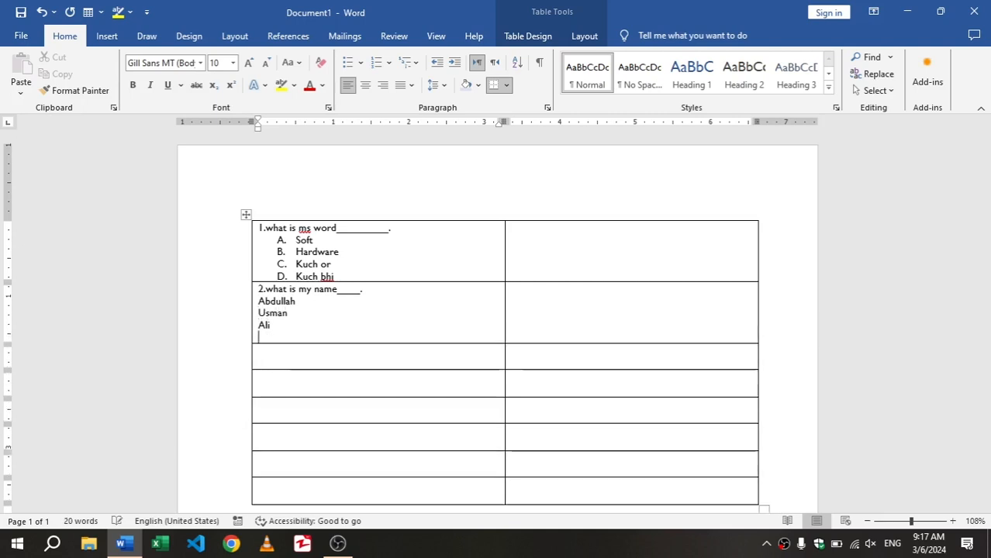
text(ghani)
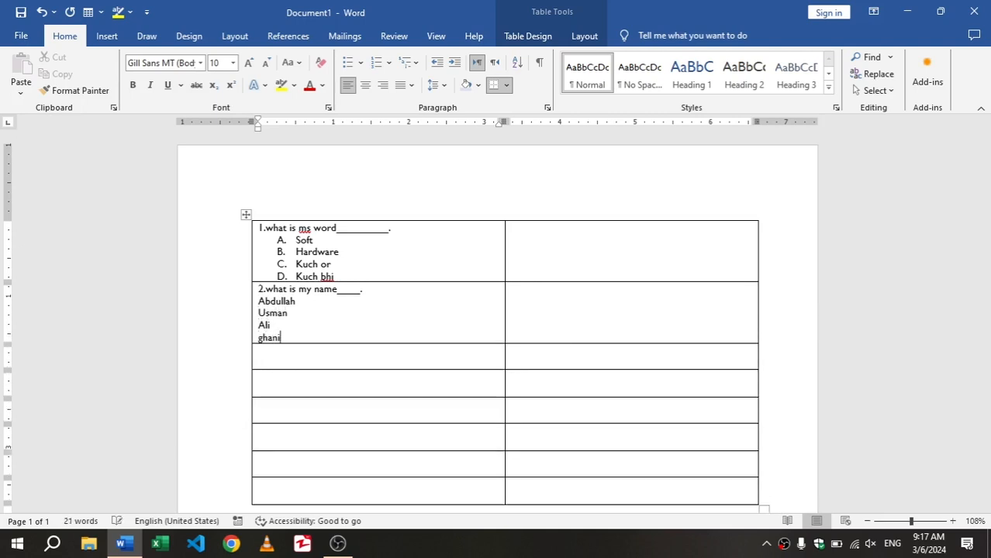
Apply the same A., B., C. lettering to the four answer options of question 2
drag(290, 336, 267, 299)
click(377, 62)
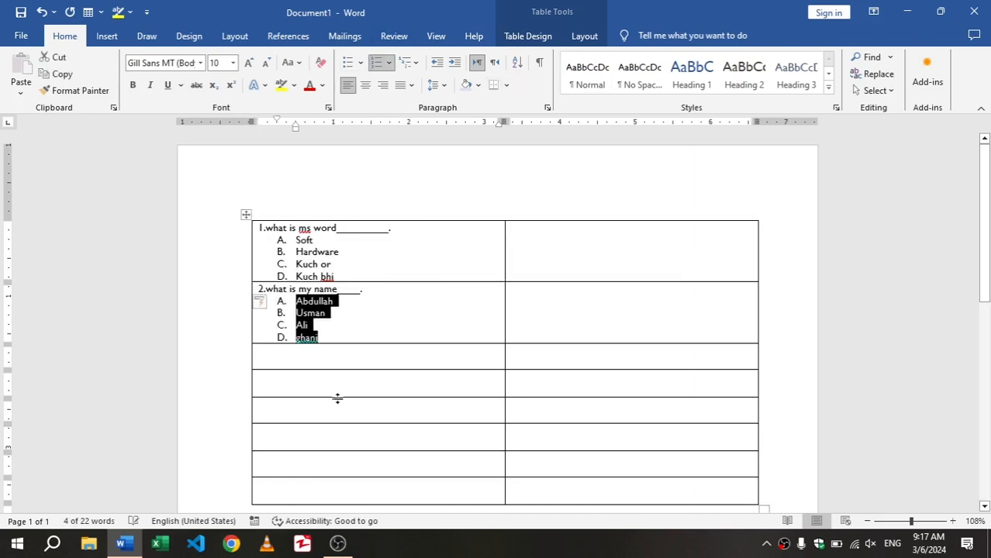
click(330, 359)
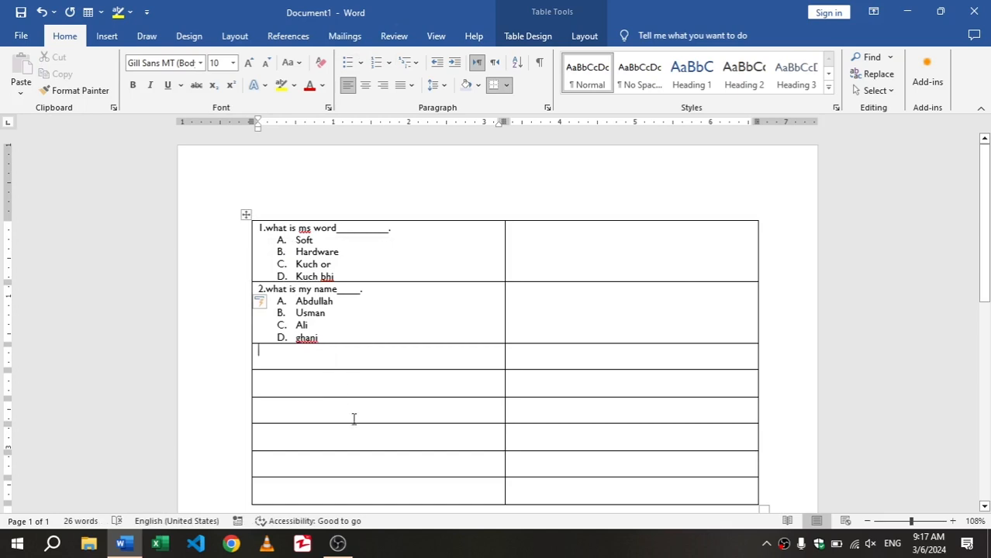
scroll(365, 448, down, 2)
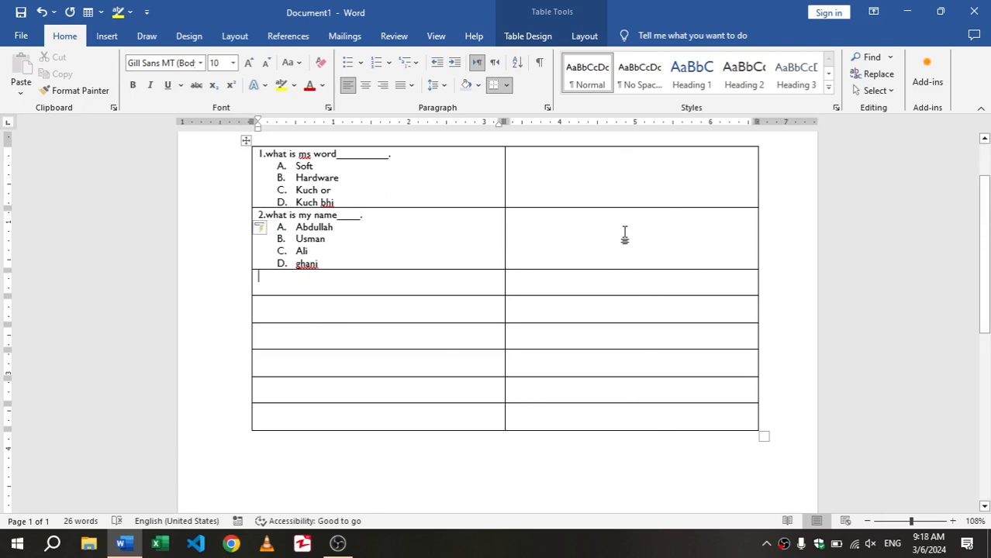
Enter the question "3.hello how are you___." in the first row of the table's second column
click(548, 171)
text(2)
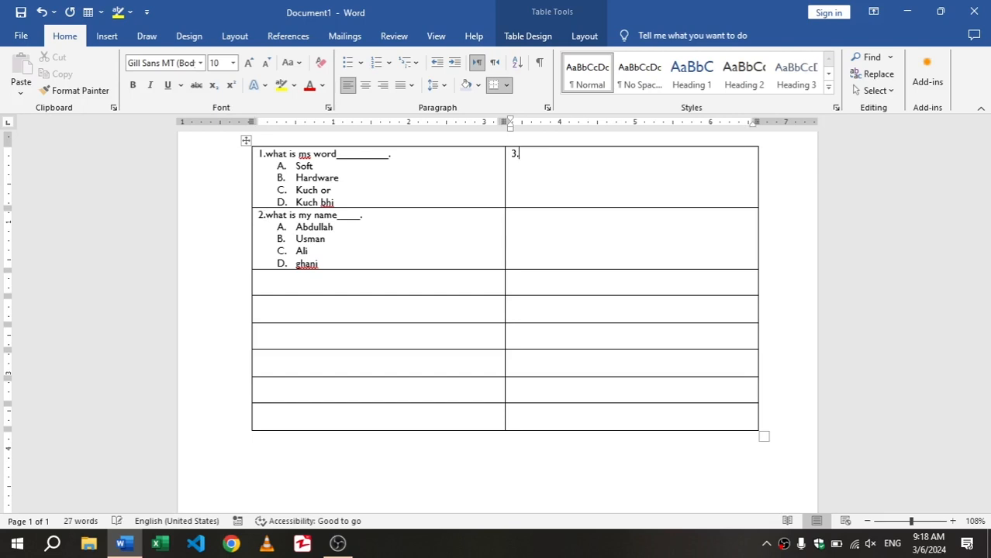
text(.hello how are you)
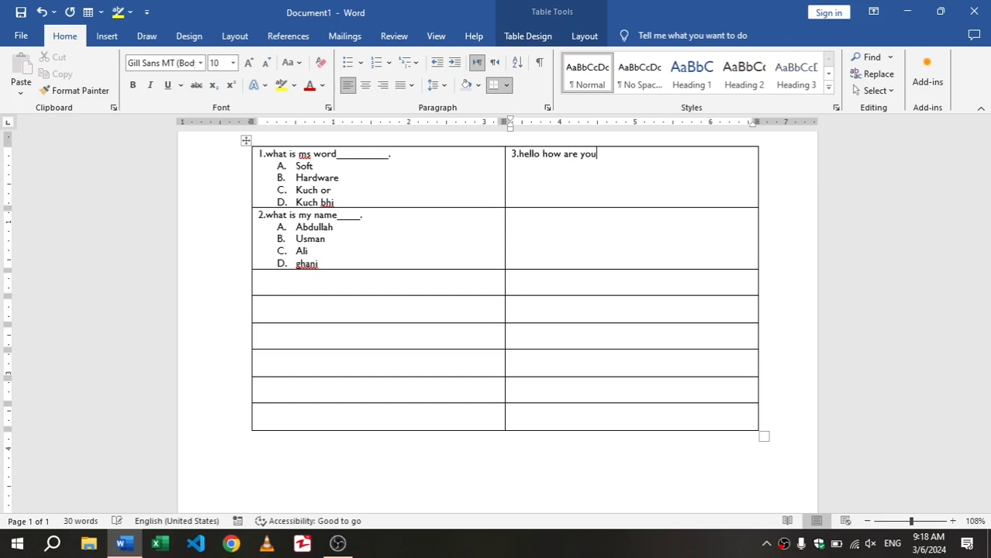
text(____.)
Add the options Fine, Shine, Nothing and bad on separate lines below question 3 and format them as an A., B., C. list
key(Return)
text(Fine)
key(Return)
text(shine)
key(Return)
text(nothing)
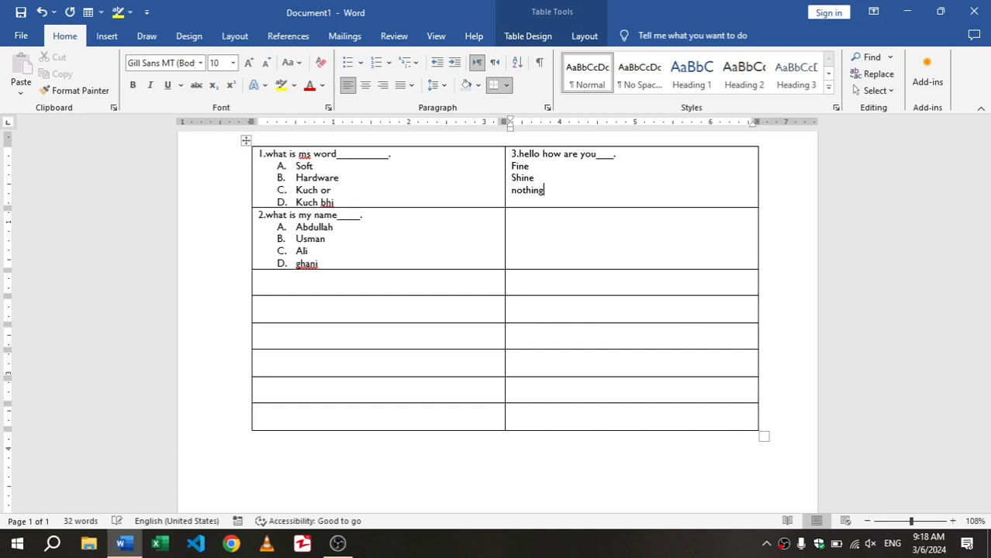
key(Return)
drag(533, 204, 508, 164)
click(376, 62)
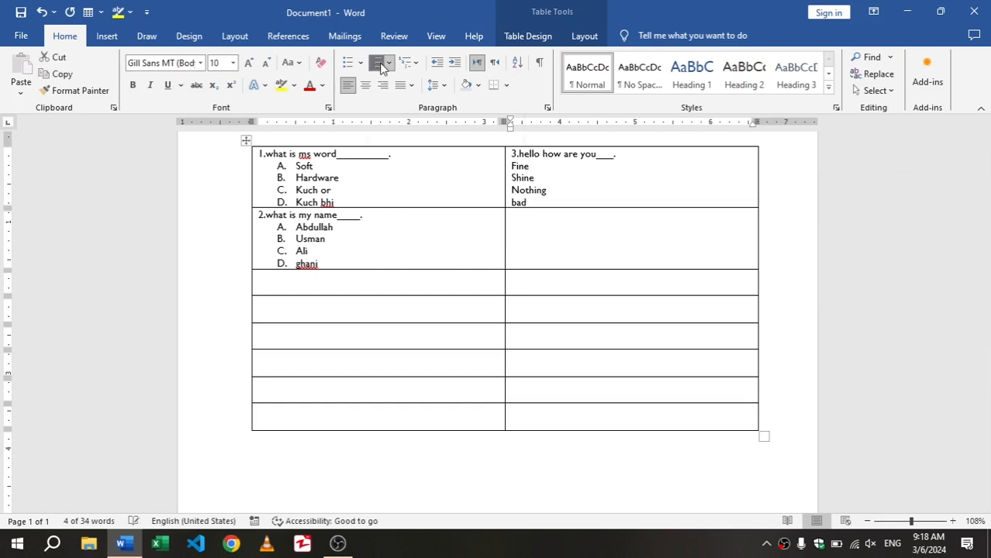
Enter the question "4.what is your occupation____" in the second row of the table's second column
click(579, 217)
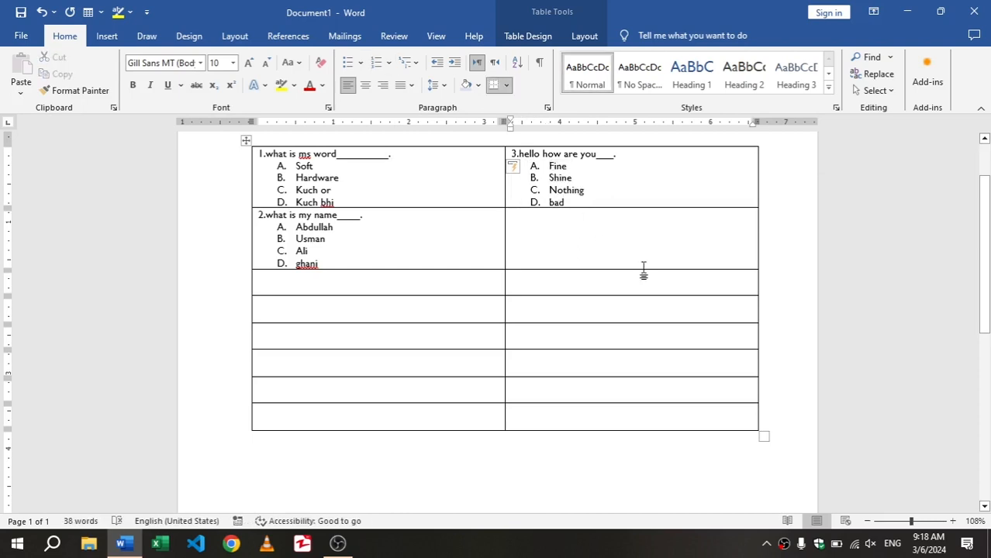
text(4.)
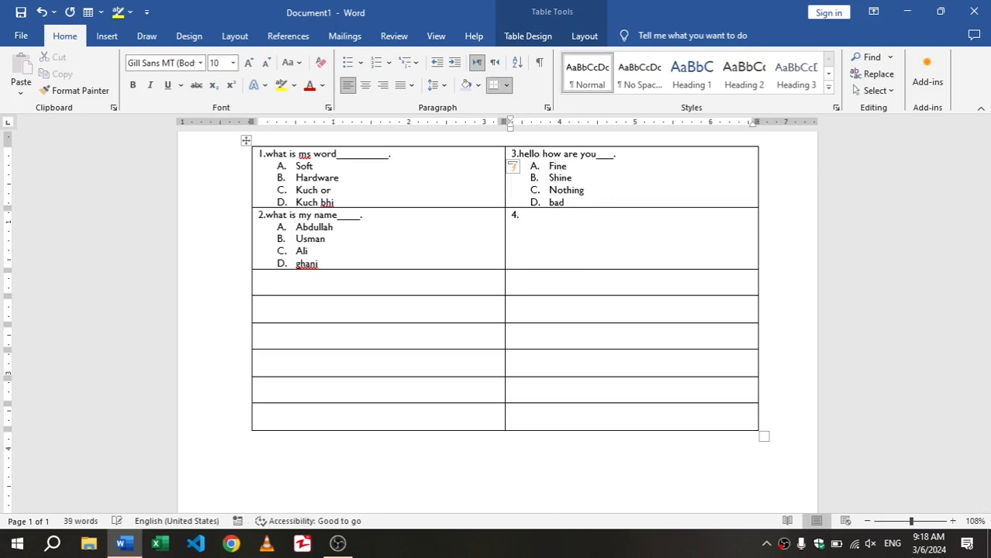
text(what is your occupation____)
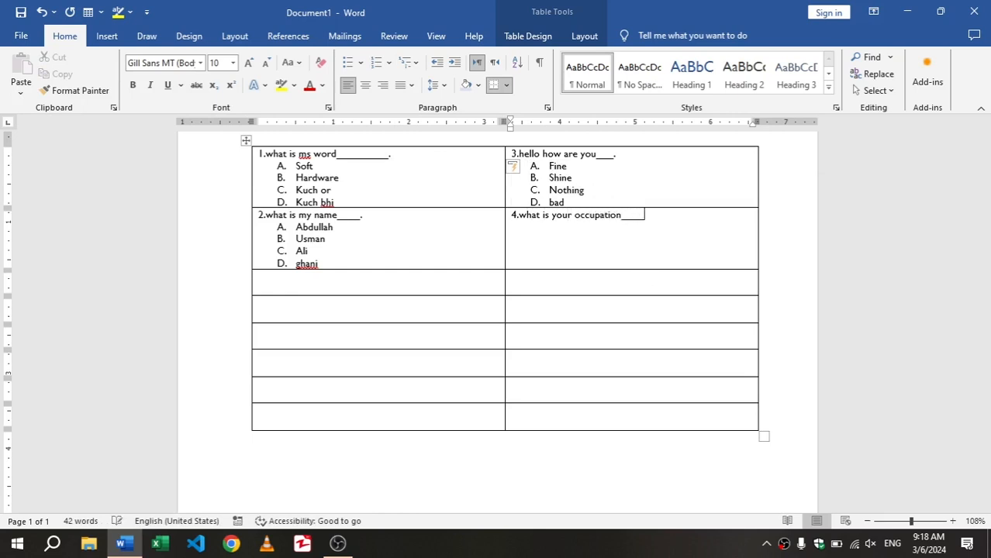
Add the answer options Teacher, Student, Mother and father on separate lines below question 4
key(Return)
text(teacher)
key(Return)
text(student)
key(Return)
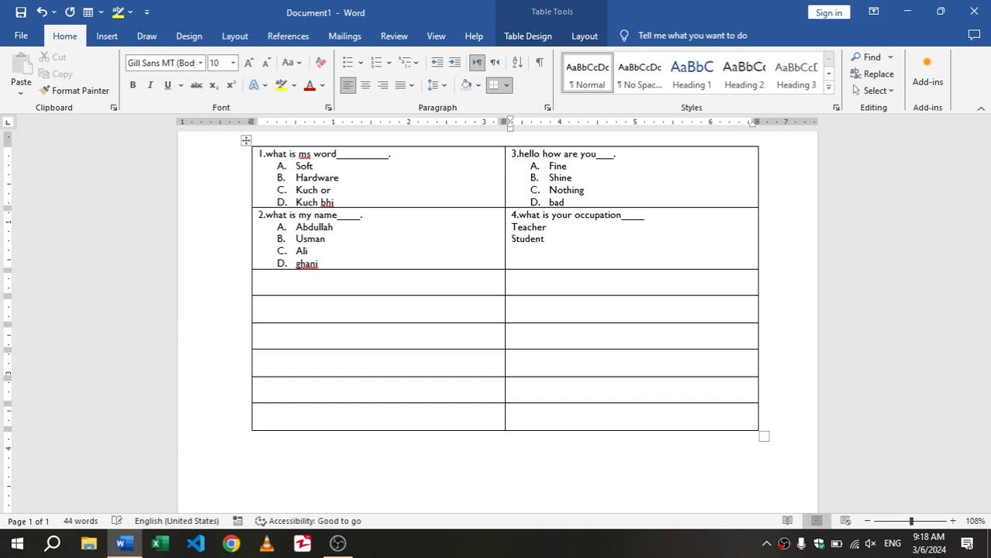
text(mother)
key(Return)
Format only the four answer options of question 4 as a lettered A., B., C. list
drag(541, 263, 521, 227)
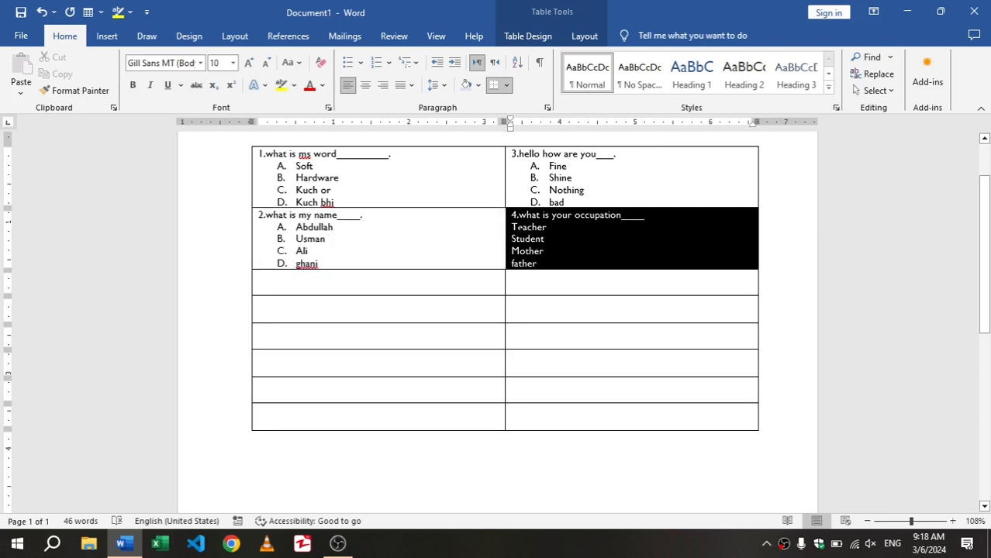
click(569, 255)
drag(535, 262, 510, 227)
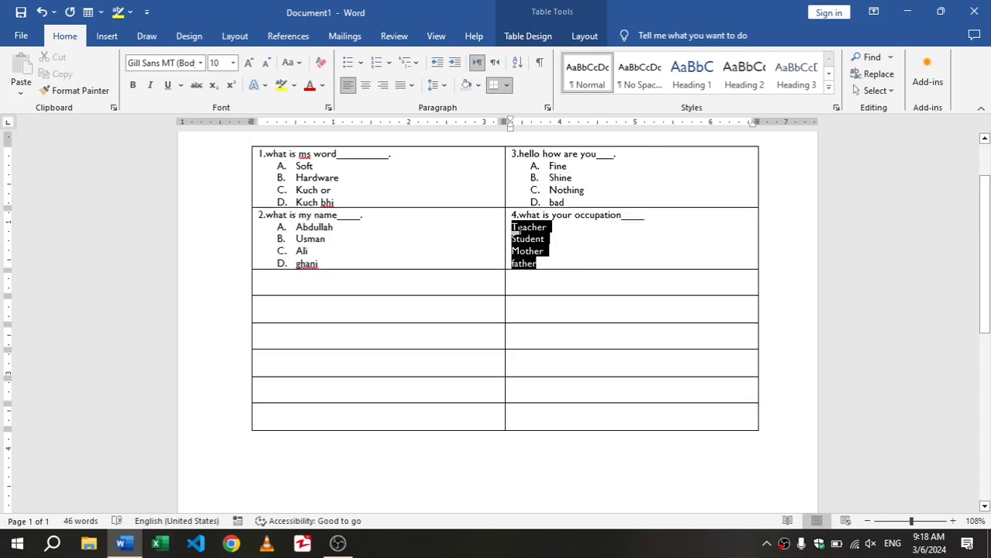
click(375, 65)
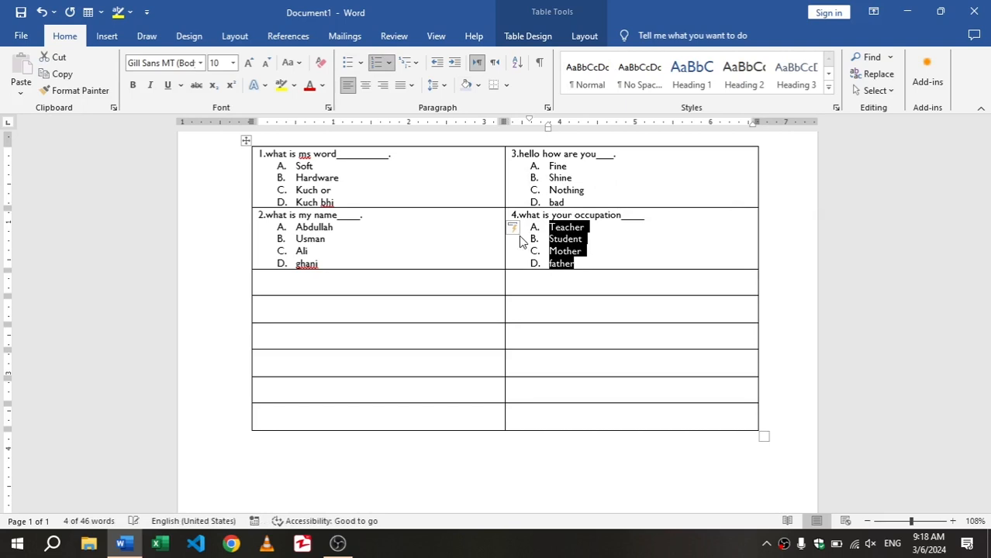
click(564, 279)
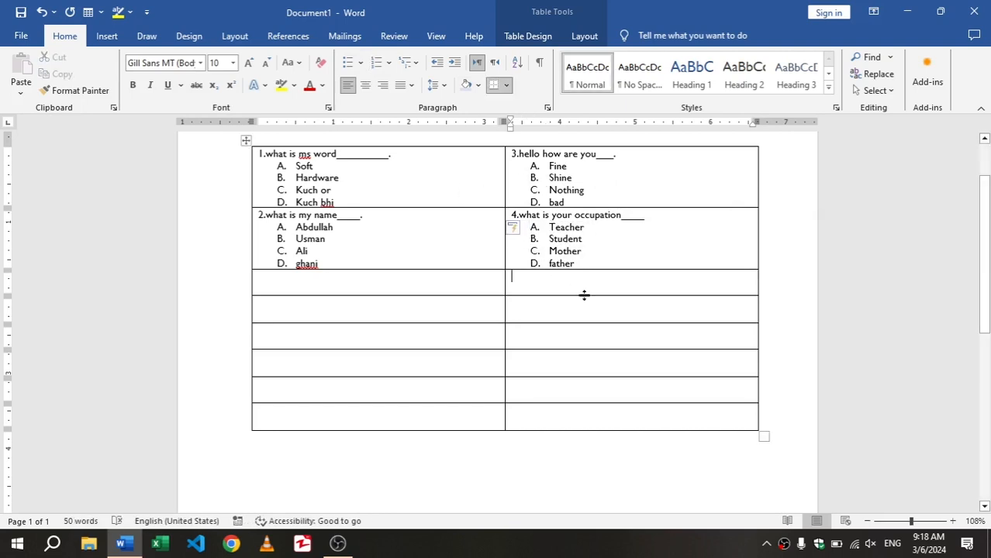
Remove all borders from the entire quiz table with the No Border option and deselect it
key(ctrl+a)
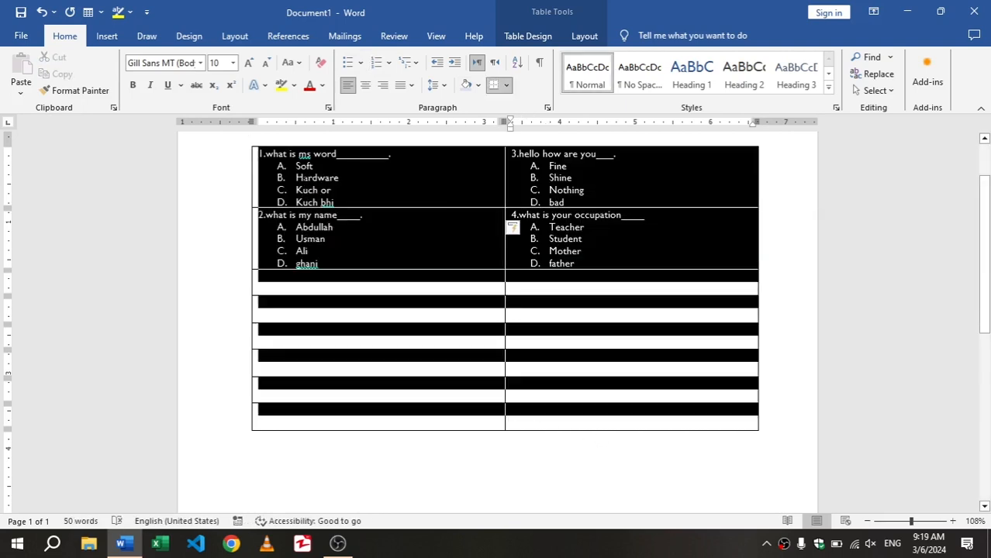
click(527, 36)
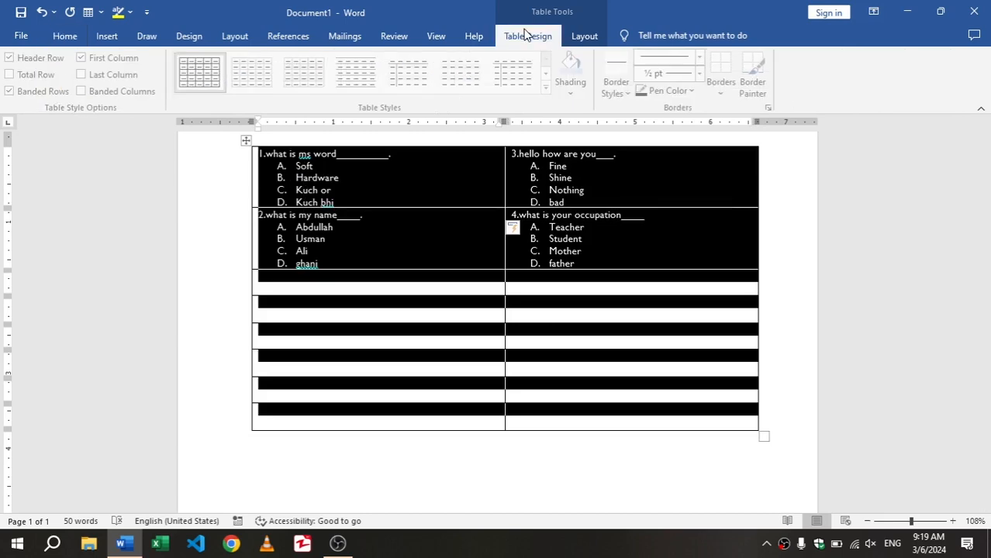
click(723, 92)
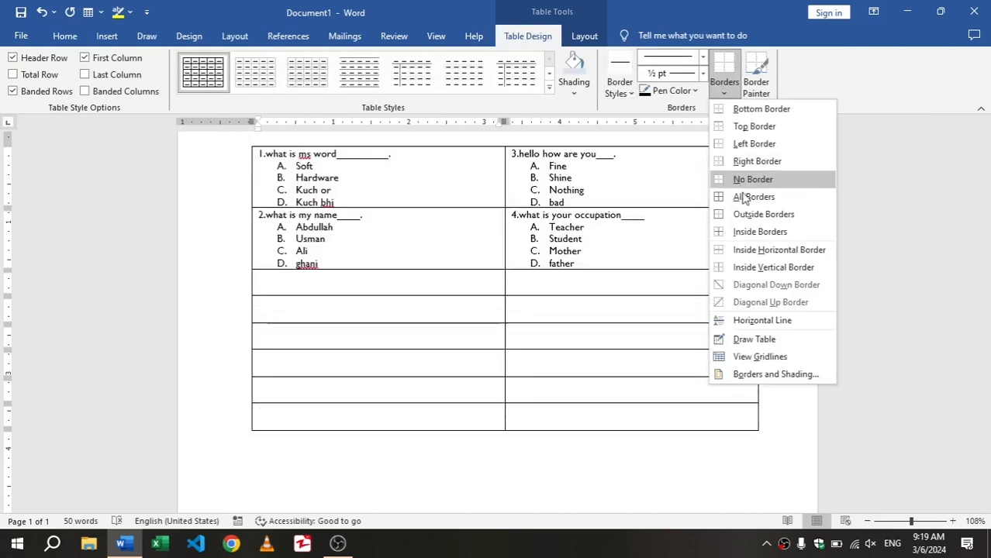
click(751, 179)
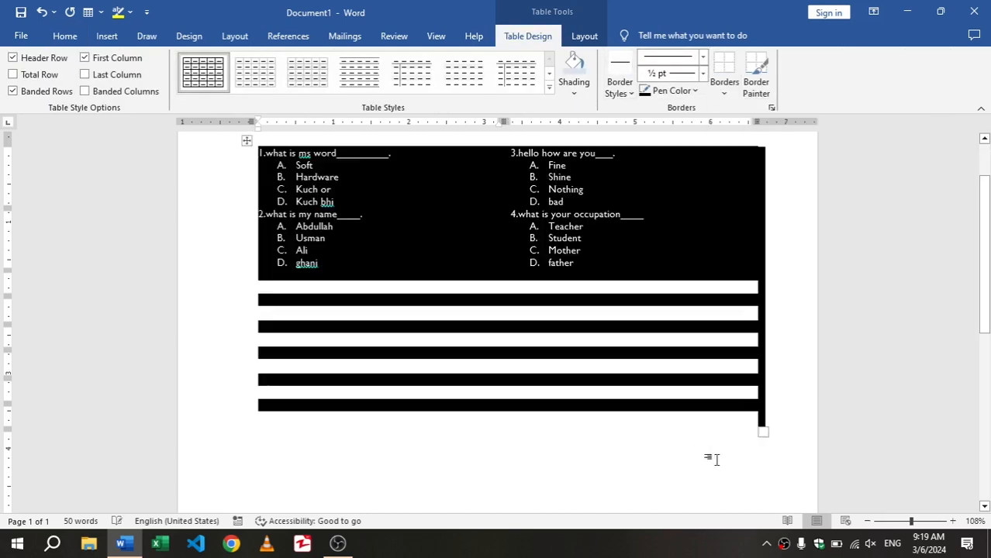
click(702, 466)
scroll(701, 470, up, 1)
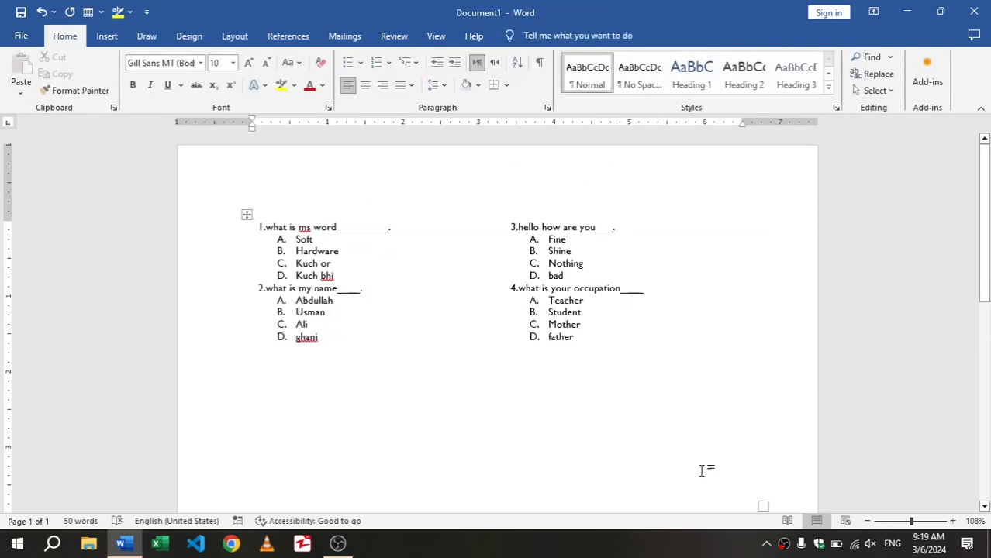